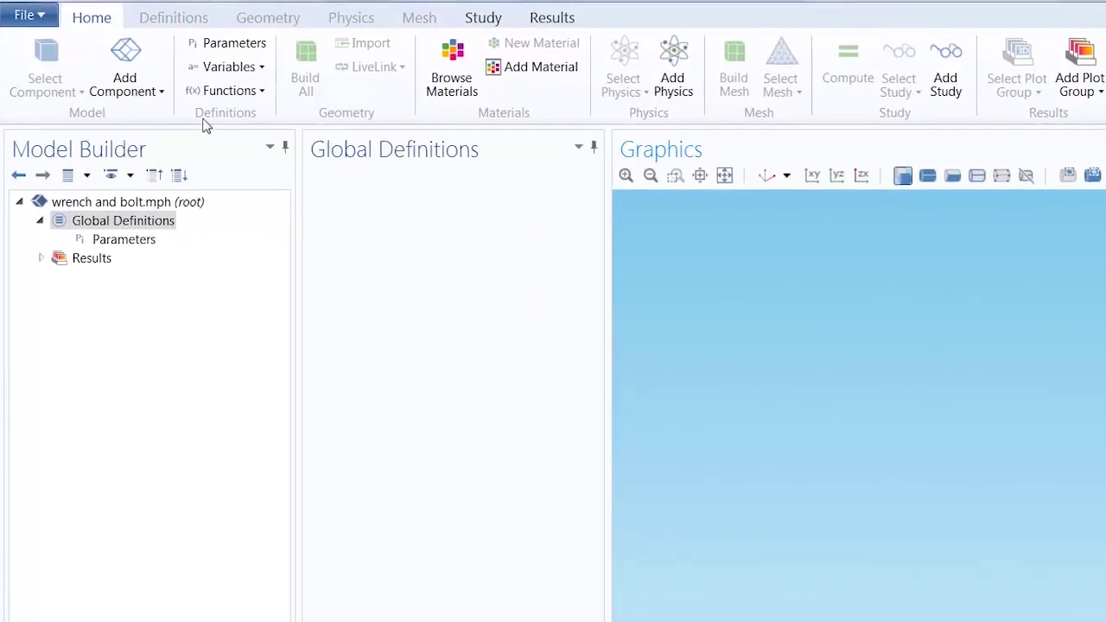
# - Add a 3D component and read the Parameters table descriptions for Ftotal, length, M, c, b, I, maxS and ht
pyautogui.click(127, 79)
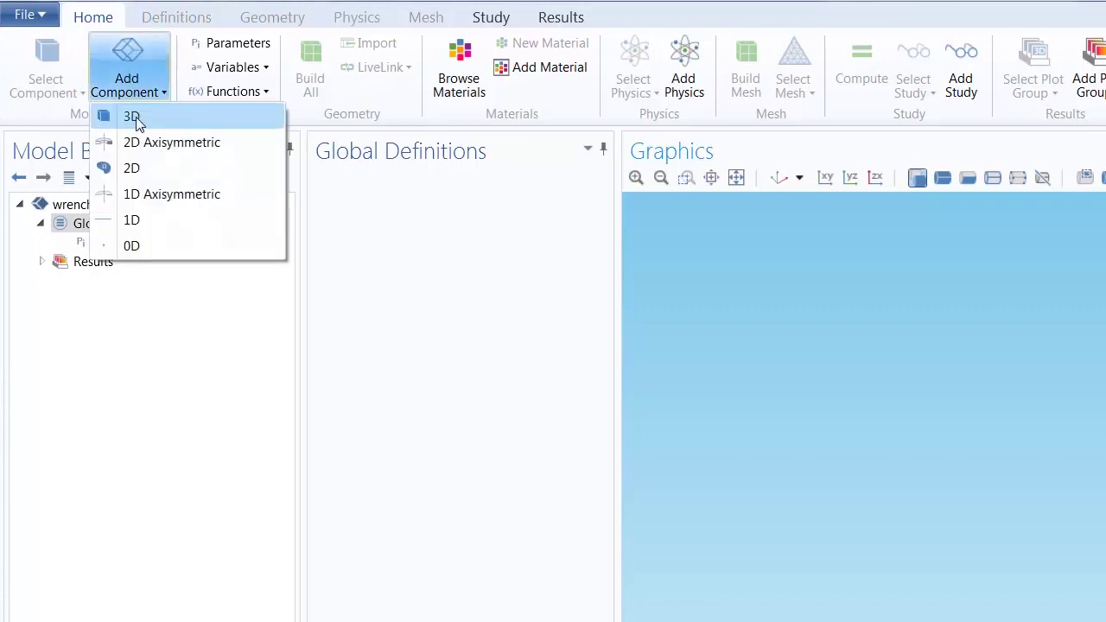
pyautogui.click(134, 118)
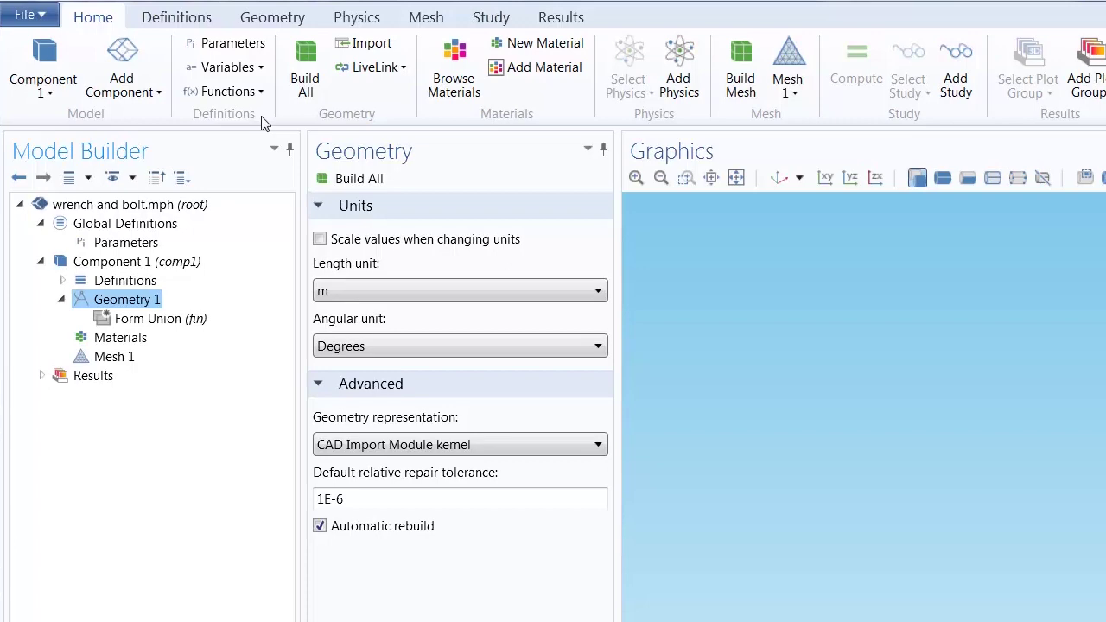
pyautogui.click(227, 42)
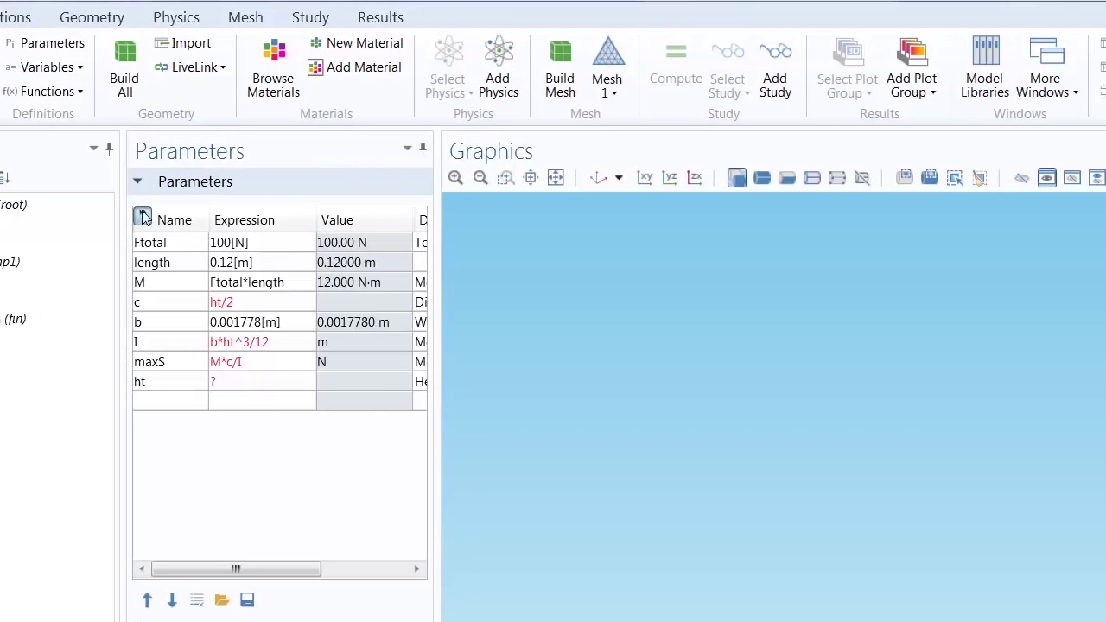
pyautogui.click(144, 215)
pyautogui.moveTo(783, 222); pyautogui.dragTo(367, 255)
pyautogui.moveTo(887, 222); pyautogui.dragTo(534, 270)
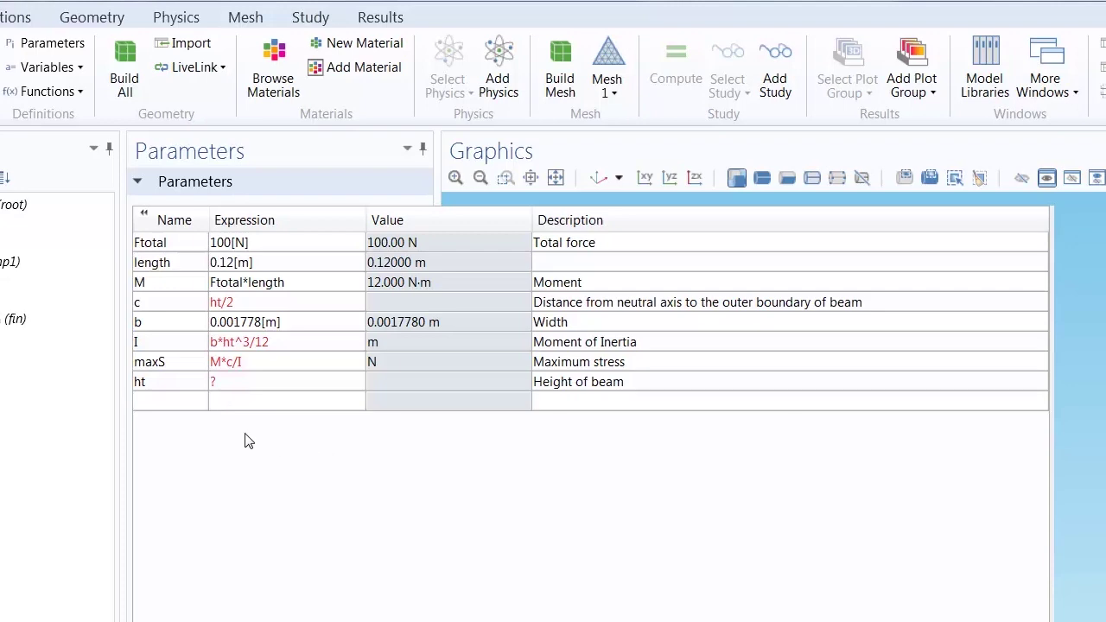
pyautogui.click(143, 214)
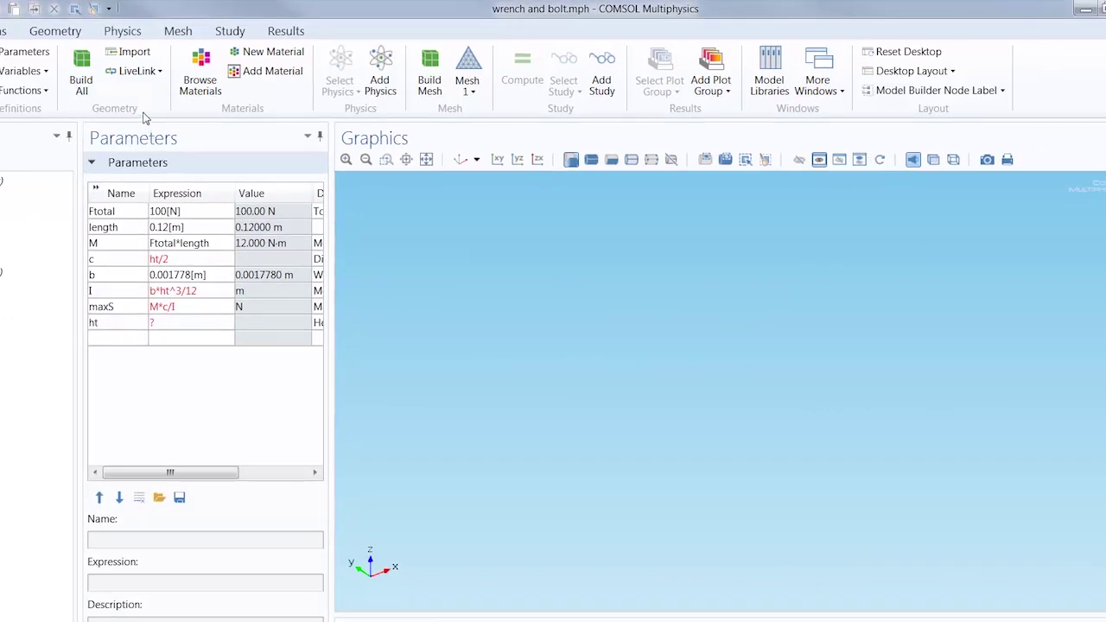
# - Import 'wrench and bolt.mphbin' as a COMSOL Multiphysics geometry file
pyautogui.click(130, 52)
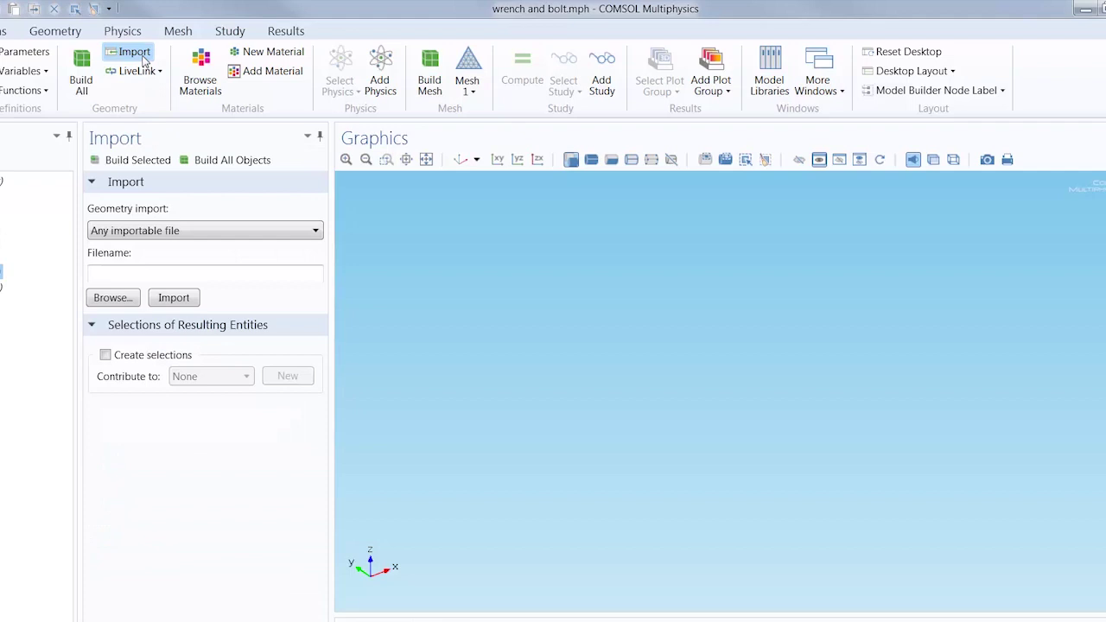
pyautogui.click(165, 229)
pyautogui.click(164, 257)
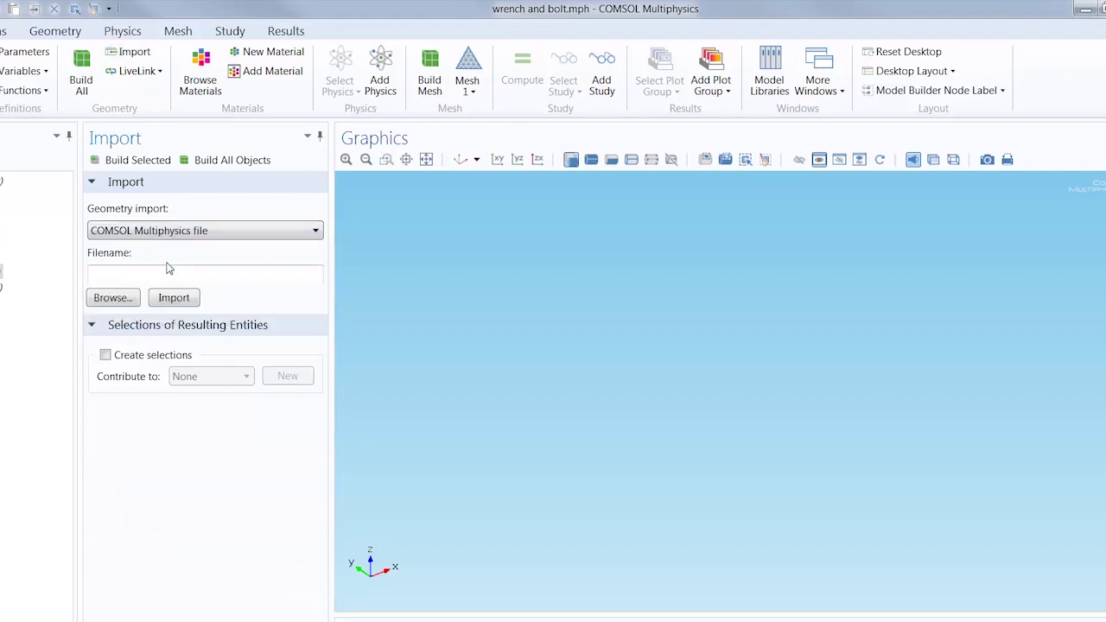
pyautogui.click(113, 298)
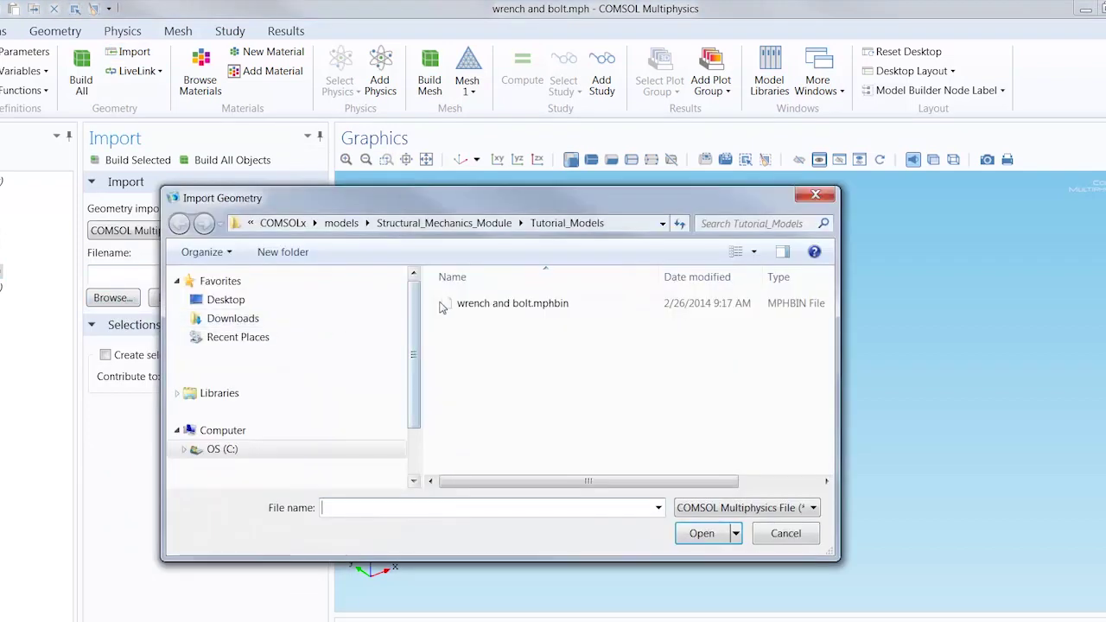
pyautogui.click(458, 304)
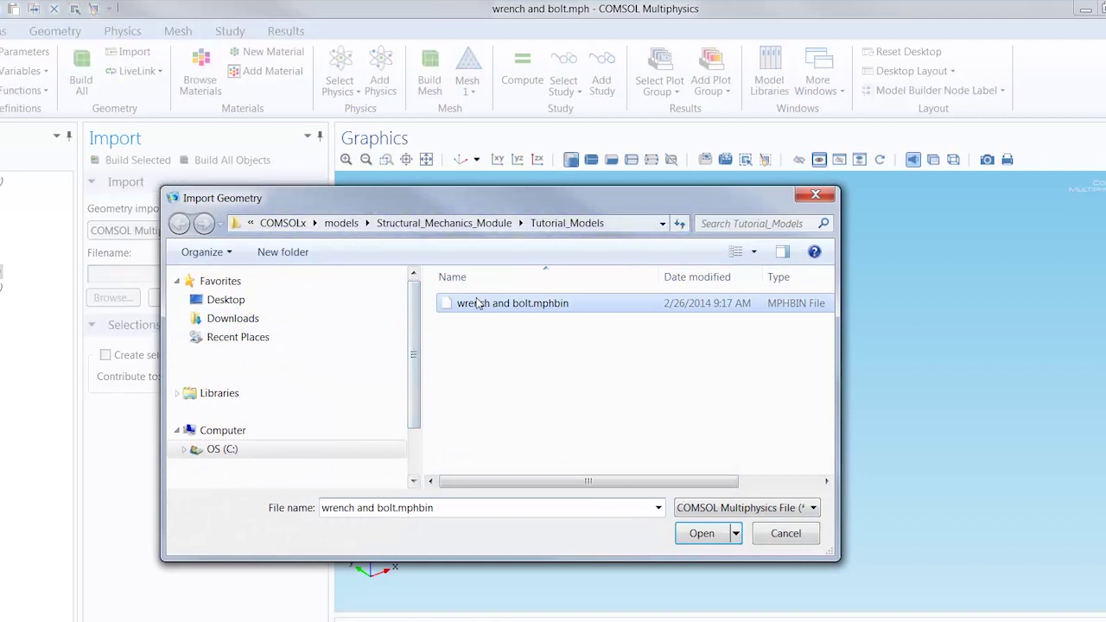
pyautogui.doubleClick(471, 304)
pyautogui.click(176, 301)
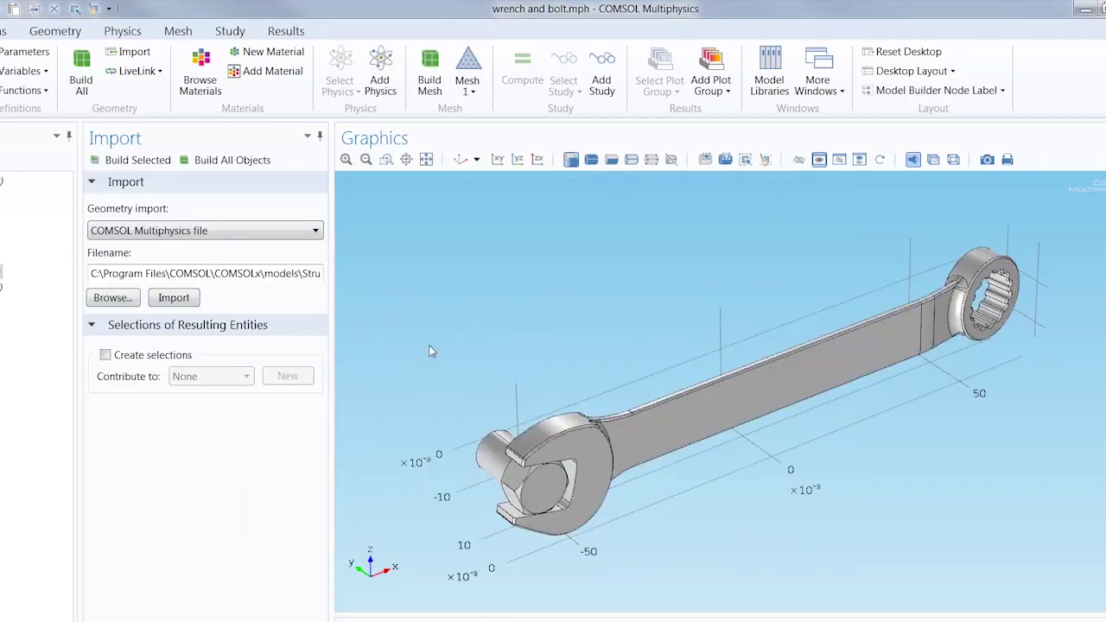
# - Measure the distance between two vertices at the ring end, 0.0127 m, and copy the value
pyautogui.click(78, 33)
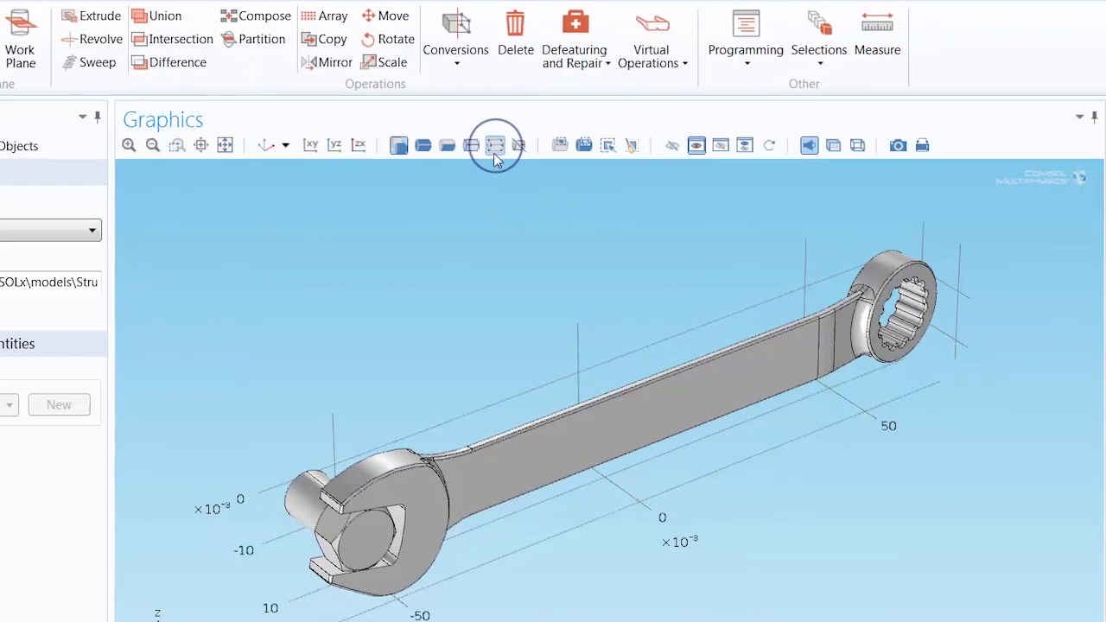
pyautogui.click(494, 153)
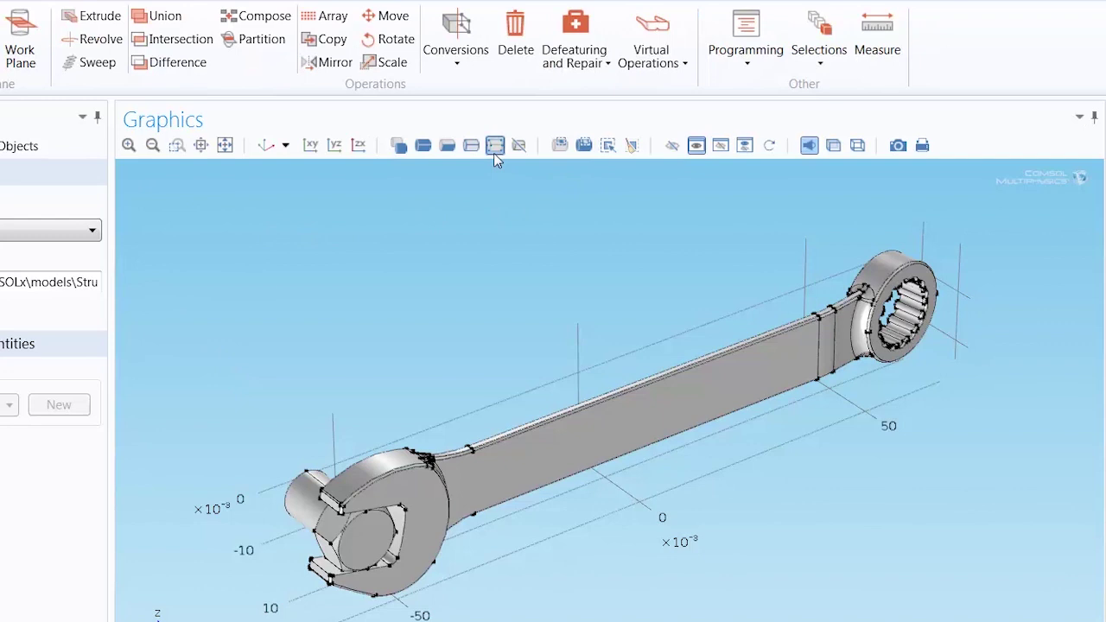
pyautogui.moveTo(716, 216); pyautogui.dragTo(970, 417)
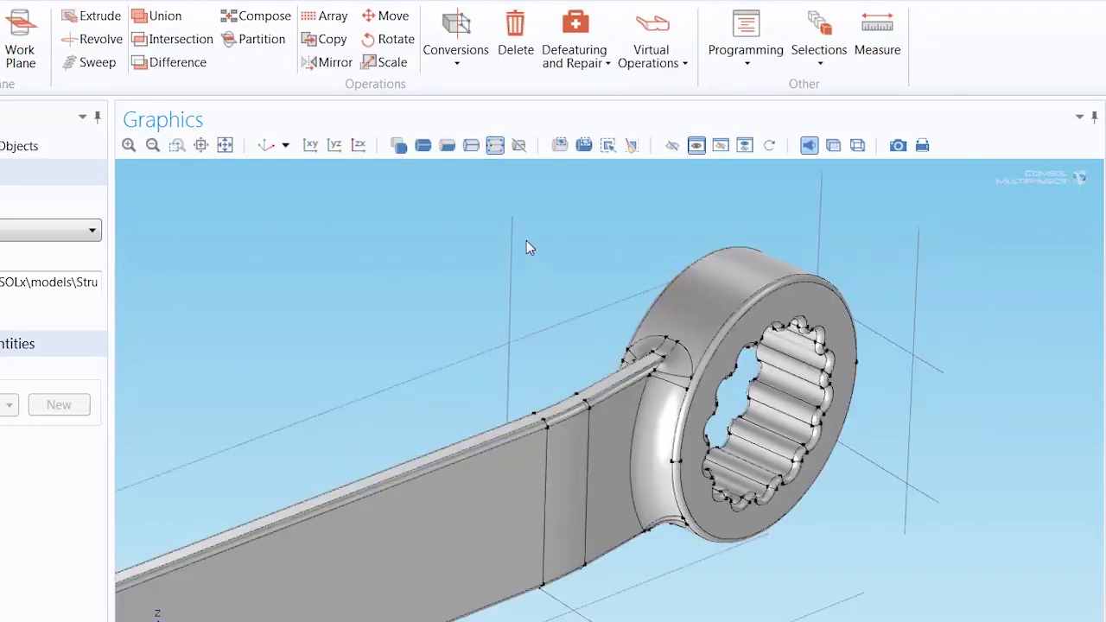
pyautogui.click(544, 418)
pyautogui.click(875, 52)
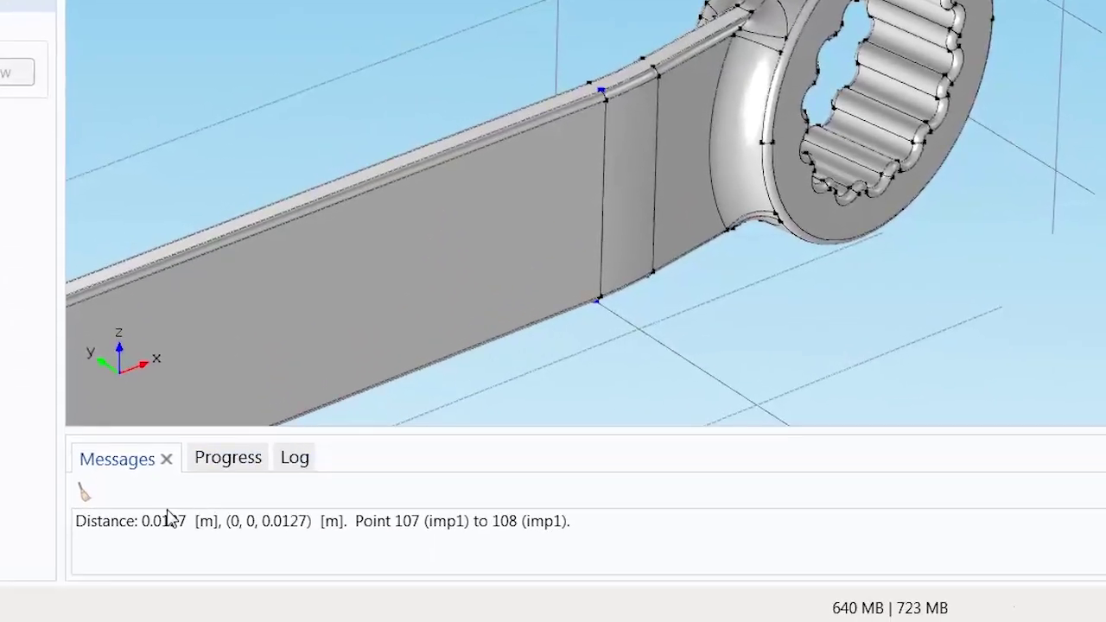
pyautogui.moveTo(151, 578); pyautogui.dragTo(225, 584)
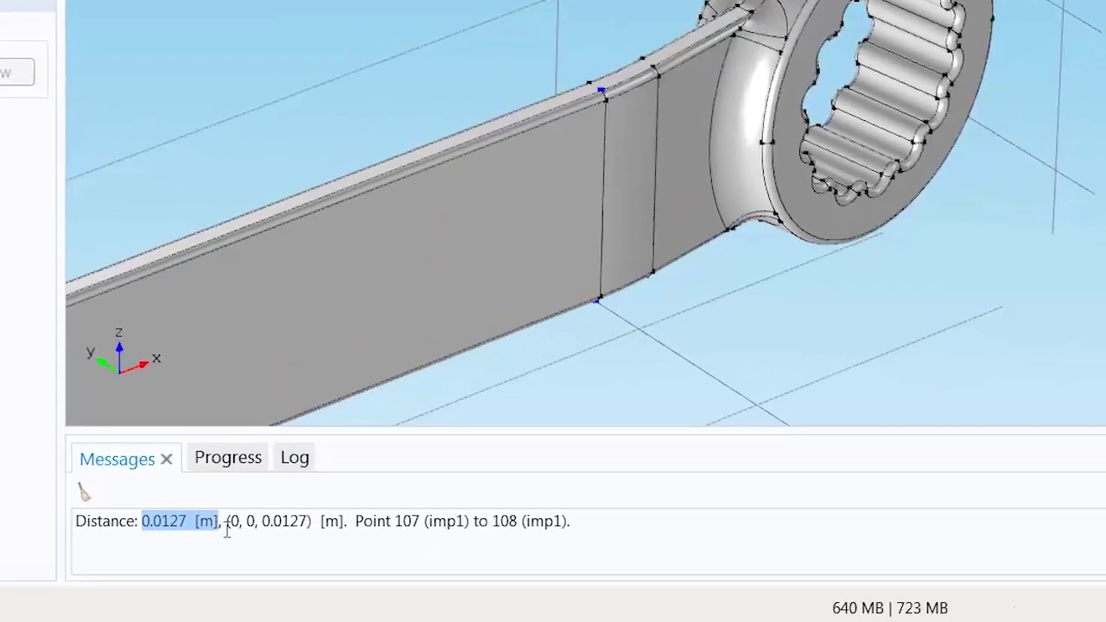
pyautogui.rightClick(210, 528)
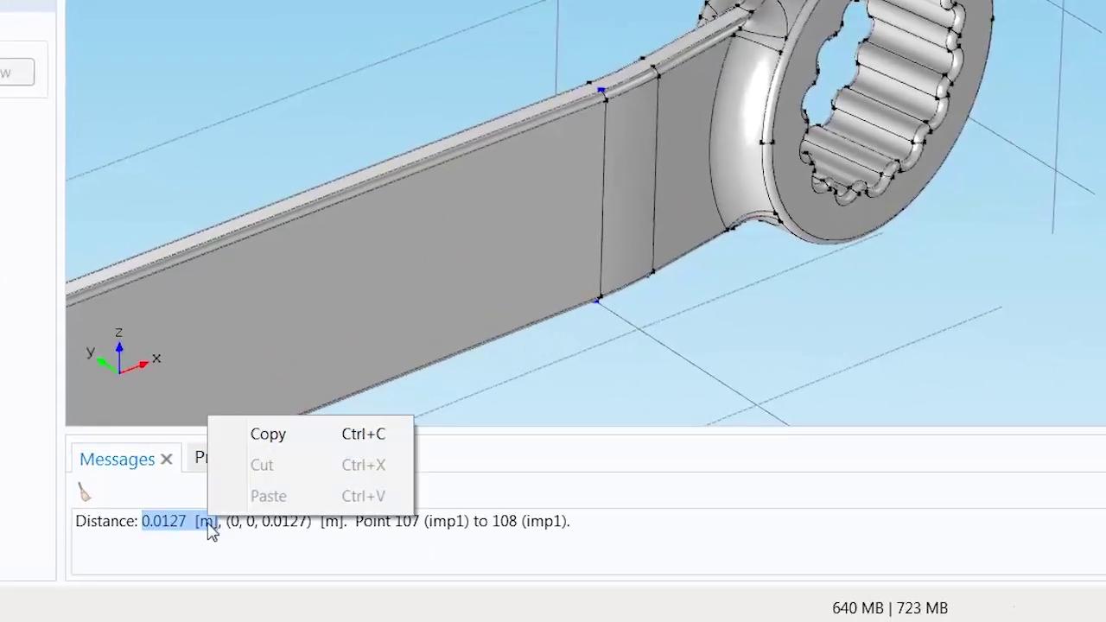
pyautogui.click(260, 434)
# - Set parameter ht to 0.0127 [m] and confirm maxS evaluates to 2.5107E8 N/m²
pyautogui.click(141, 246)
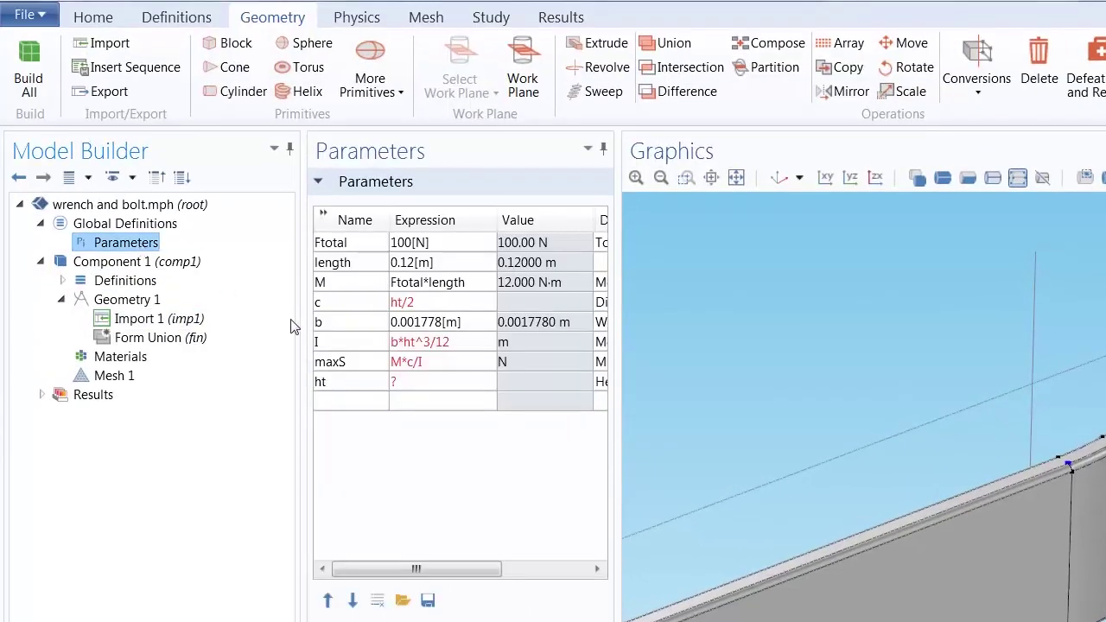
pyautogui.click(420, 384)
pyautogui.hotkey('ctrl', 'v')
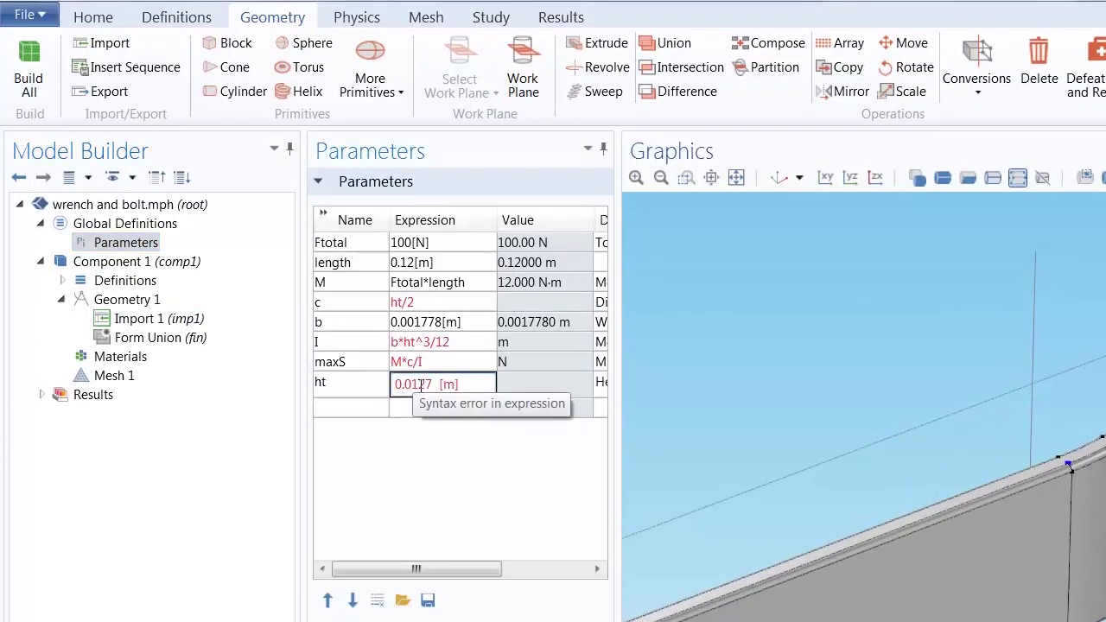
pyautogui.press('Return')
pyautogui.click(523, 361)
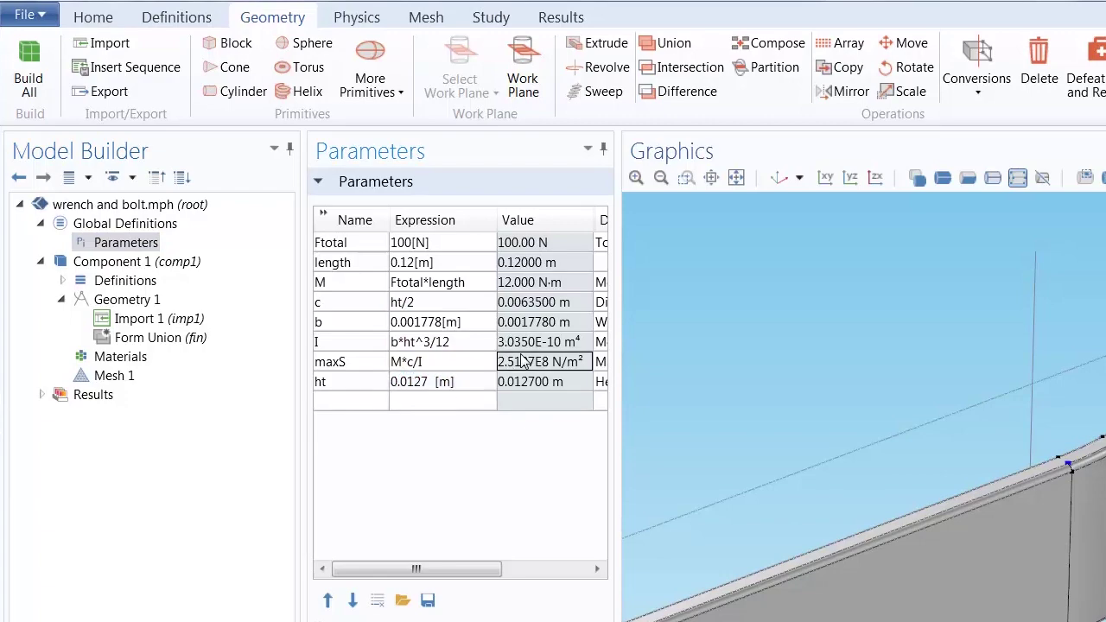
pyautogui.click(482, 476)
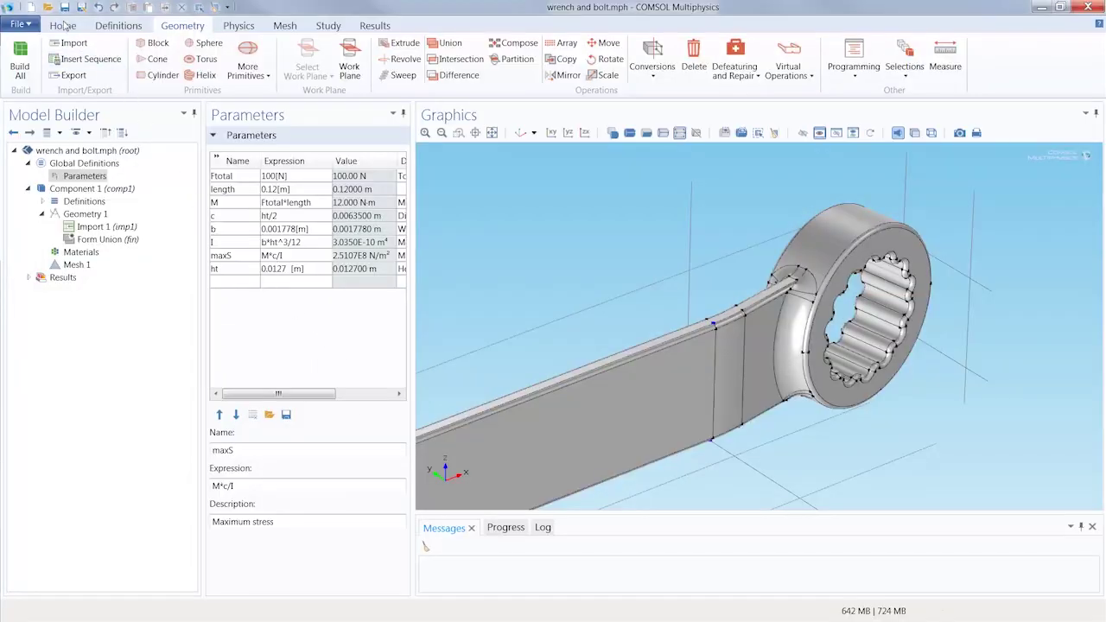
# - Add Built-In Structural steel from the material library to the component
pyautogui.click(62, 25)
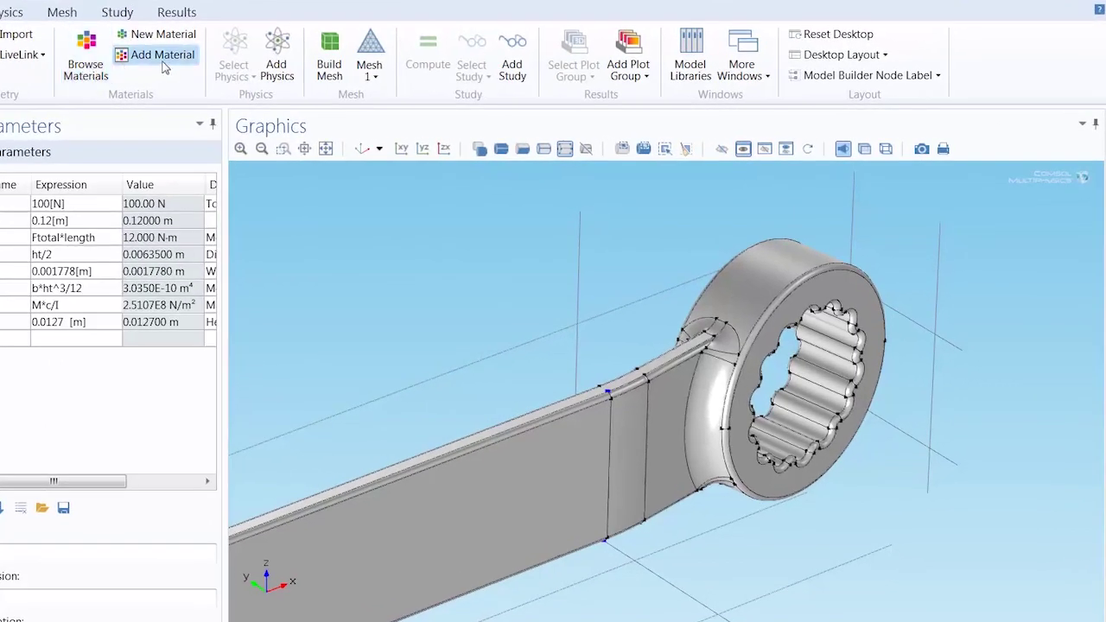
pyautogui.click(162, 57)
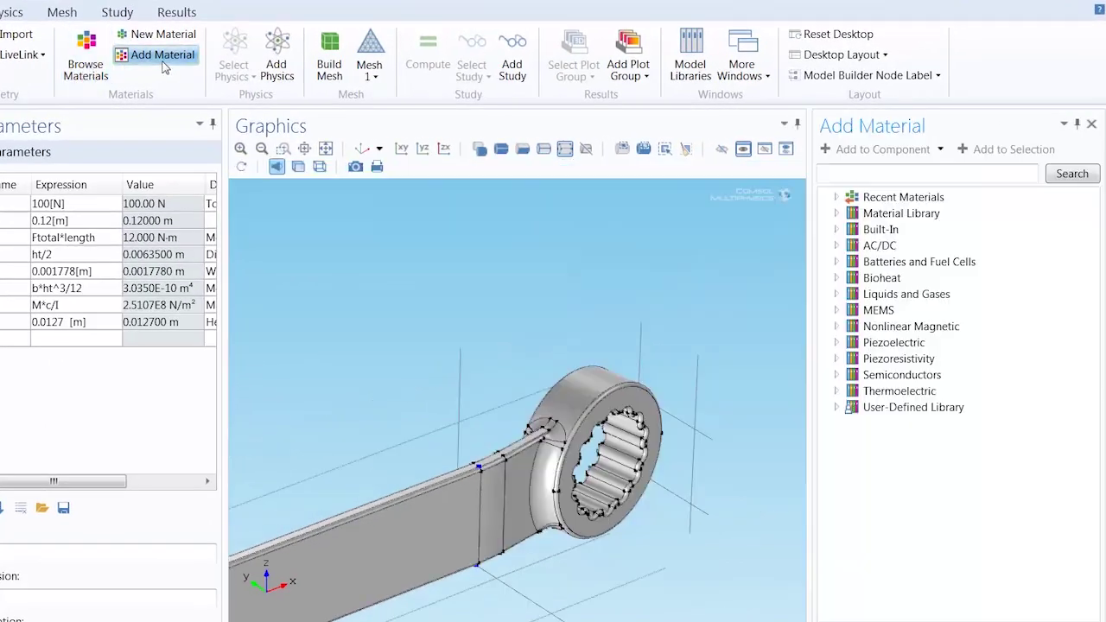
pyautogui.click(836, 230)
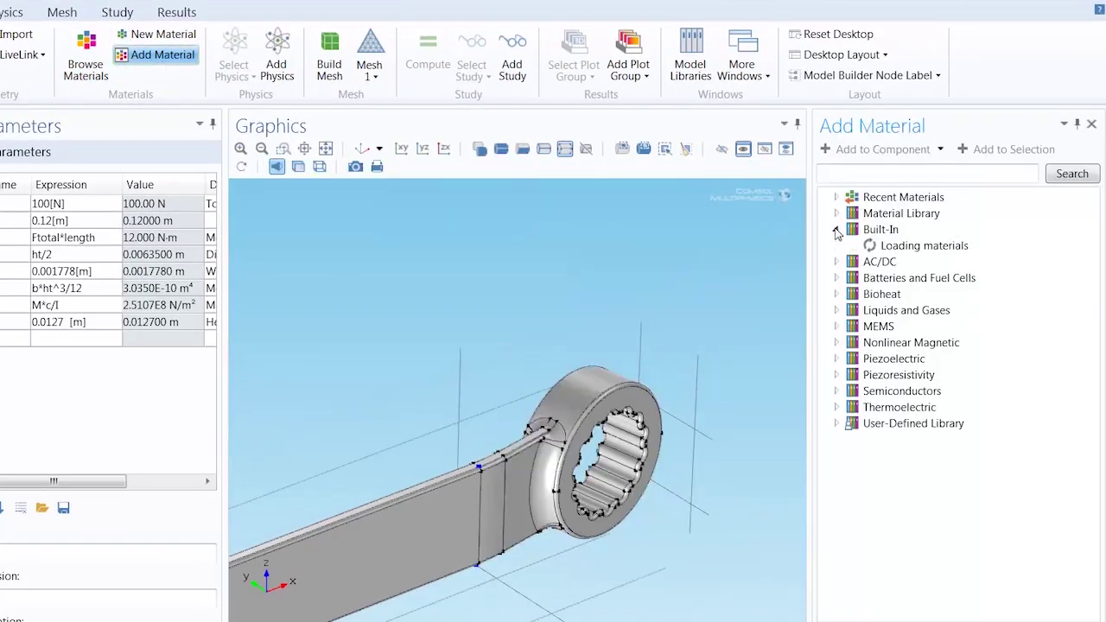
pyautogui.scroll(-4, 1091, 294)
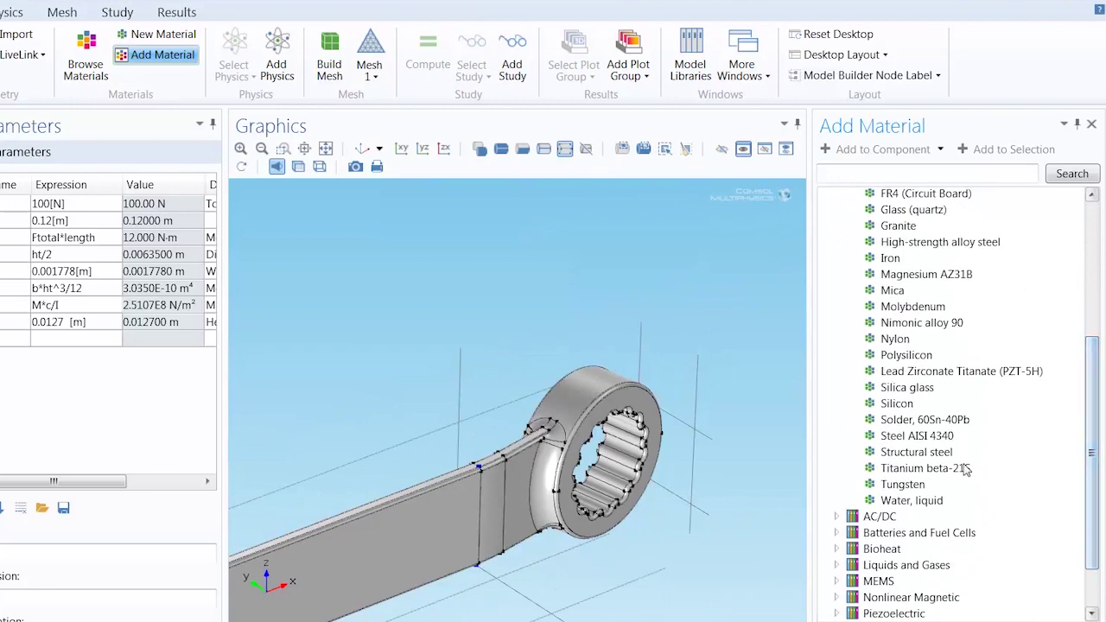
pyautogui.click(908, 452)
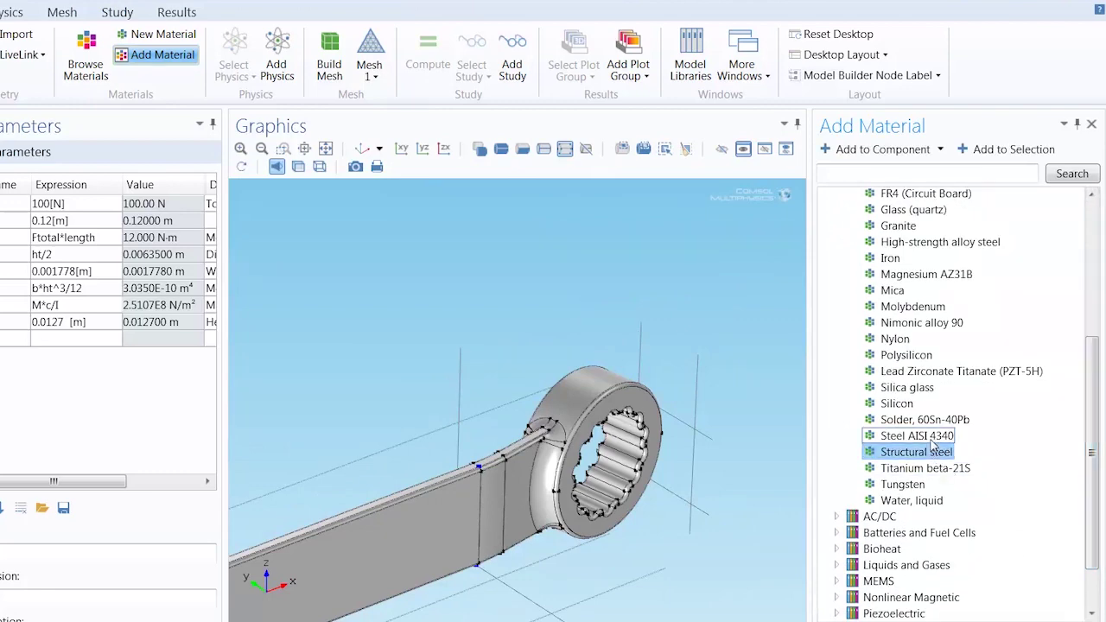
pyautogui.click(882, 154)
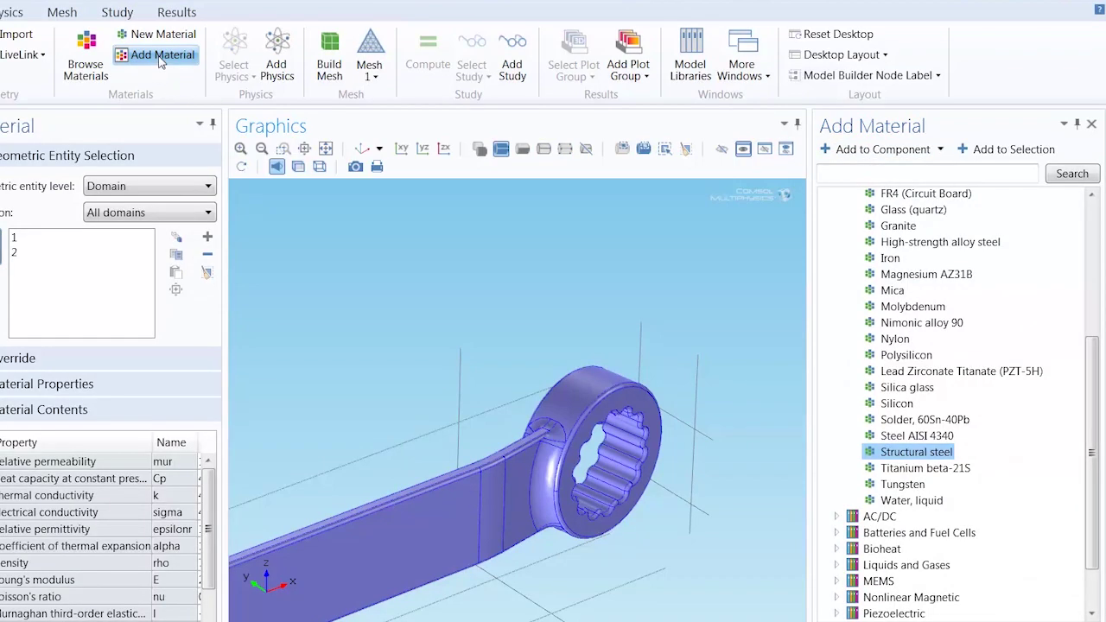
pyautogui.click(161, 57)
# - Check that domain 1 (wrench) and domain 2 (bolt) both use the steel
pyautogui.click(364, 150)
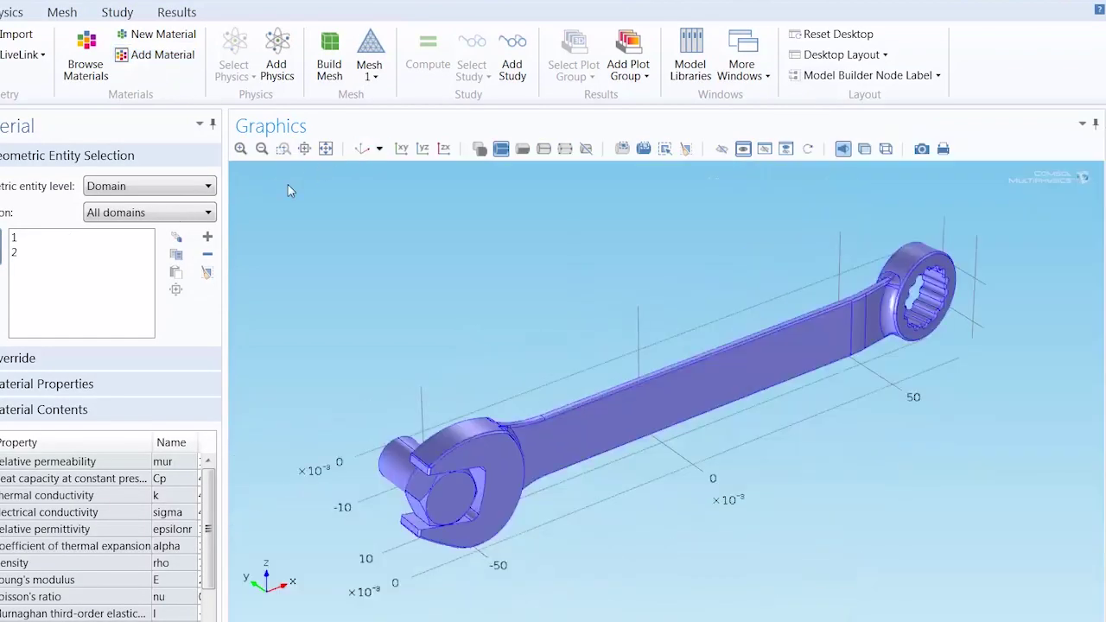
pyautogui.click(50, 240)
pyautogui.click(49, 252)
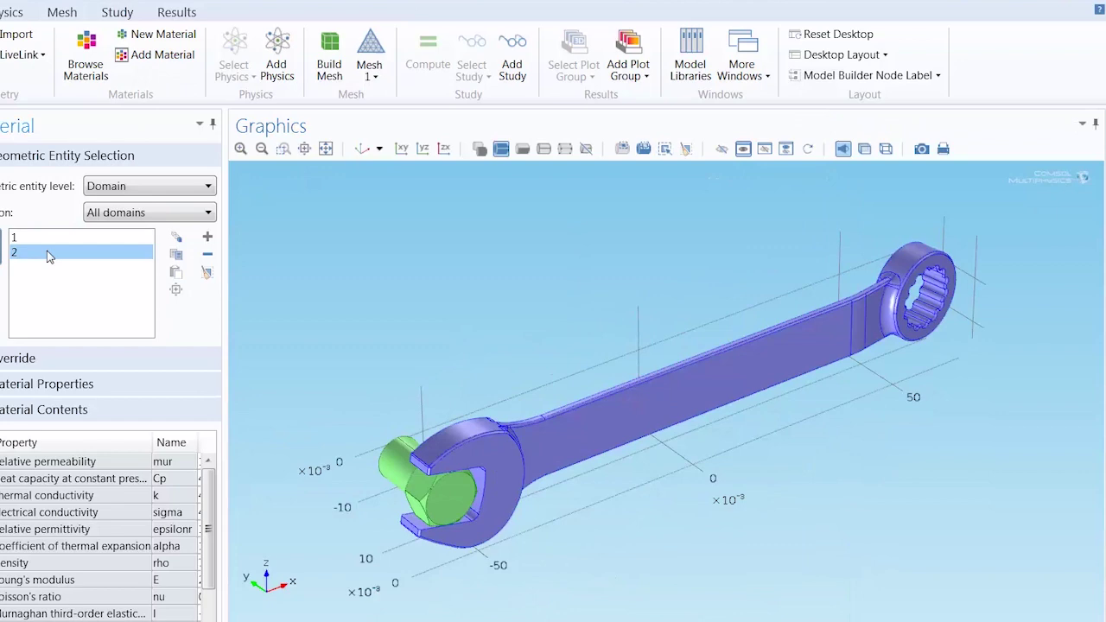
pyautogui.keyDown('ctrl'); pyautogui.click(49, 252); pyautogui.keyUp('ctrl')
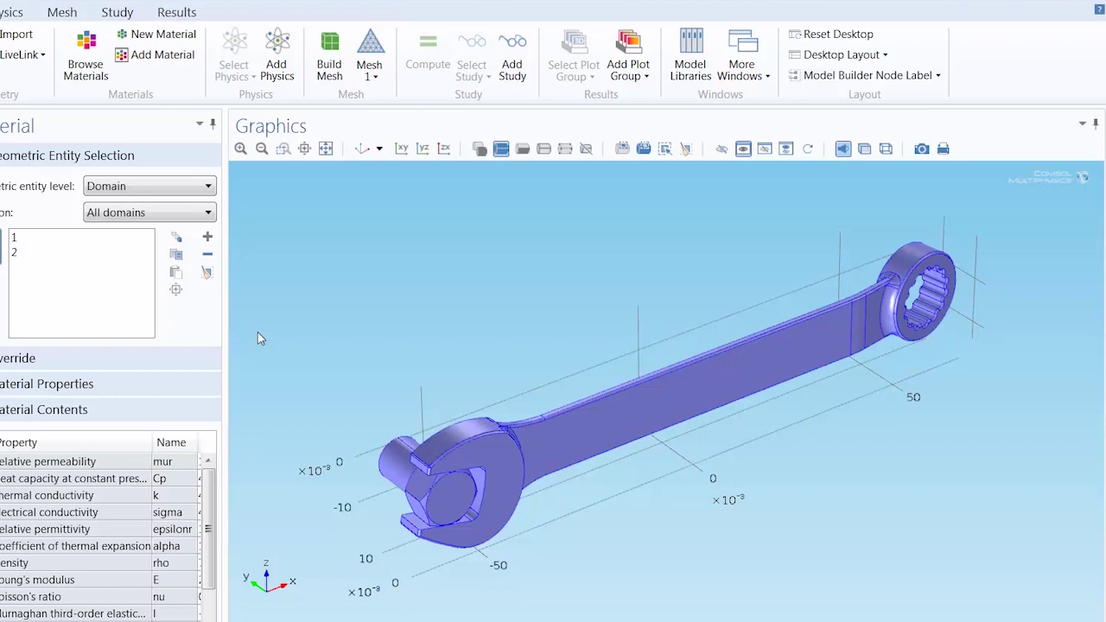
# - Add the Solid Mechanics physics interface to the component
pyautogui.click(290, 75)
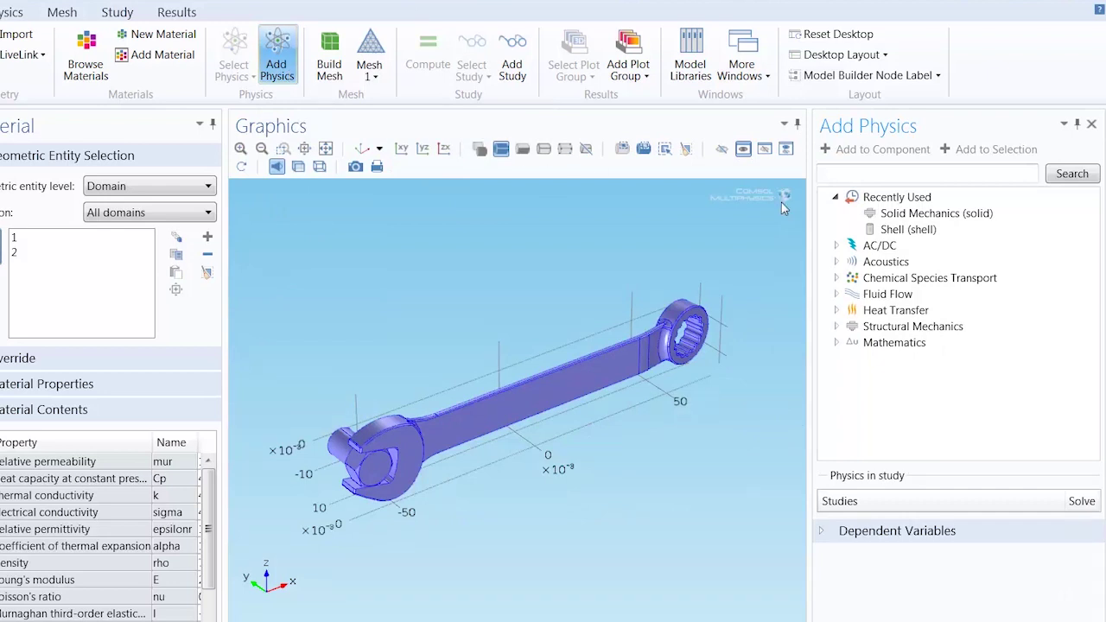
pyautogui.click(836, 326)
pyautogui.click(871, 342)
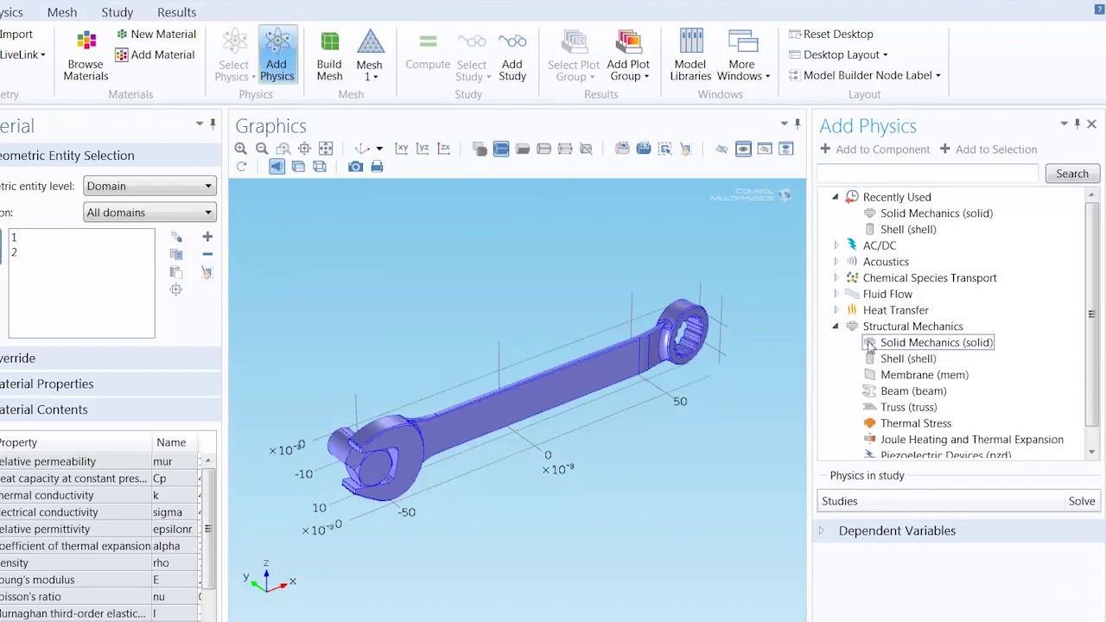
pyautogui.click(856, 154)
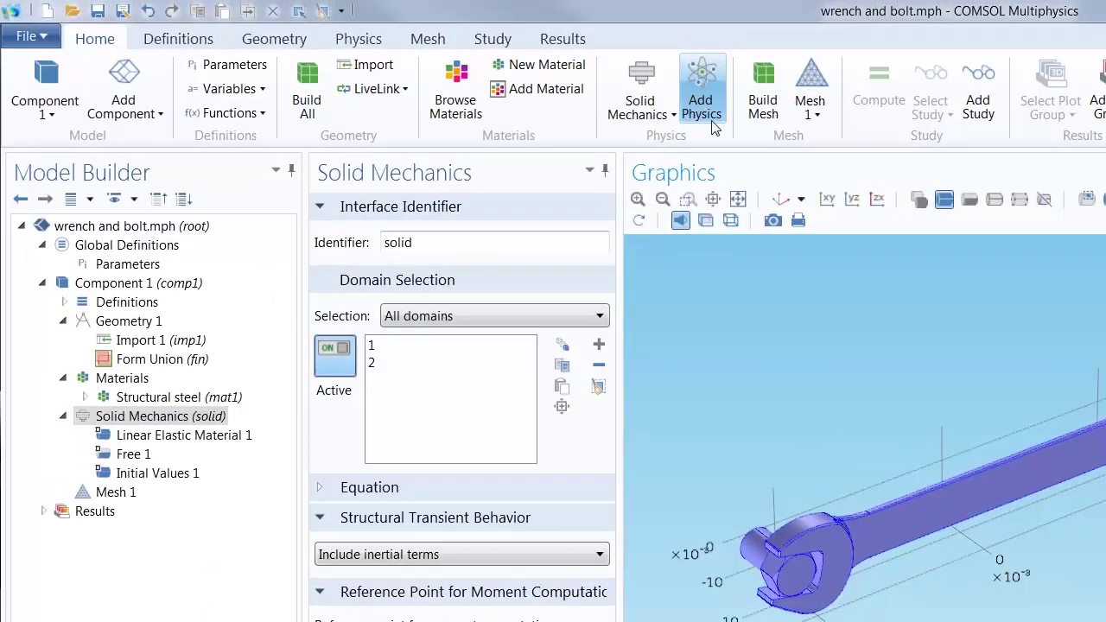
pyautogui.click(295, 61)
# - Add a Fixed Constraint on the bolt's end face, boundary 35
pyautogui.click(359, 39)
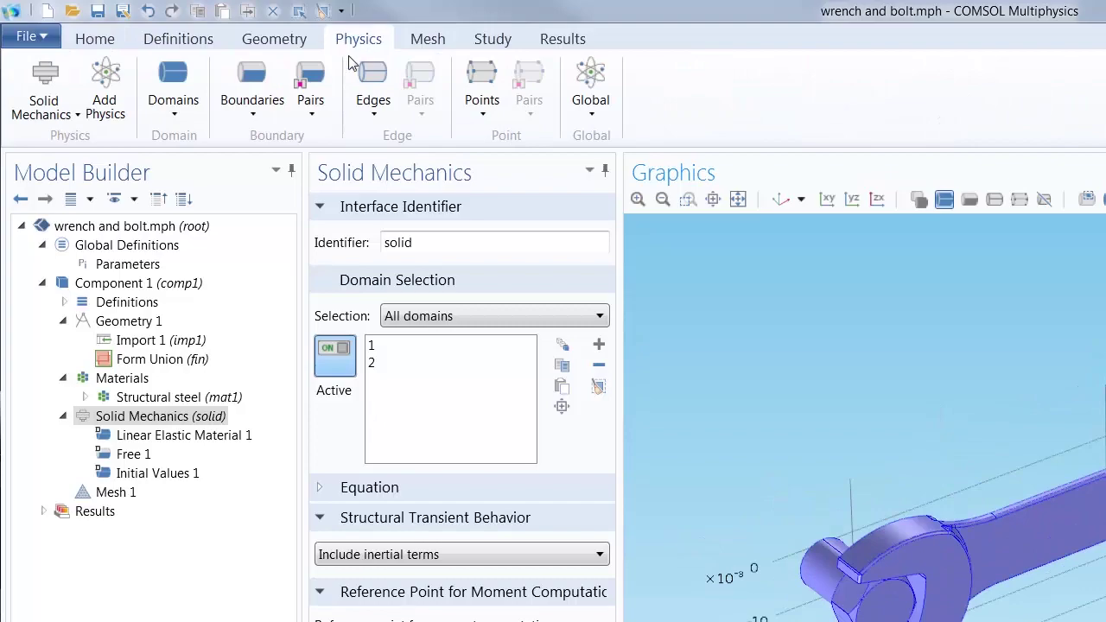
pyautogui.click(264, 108)
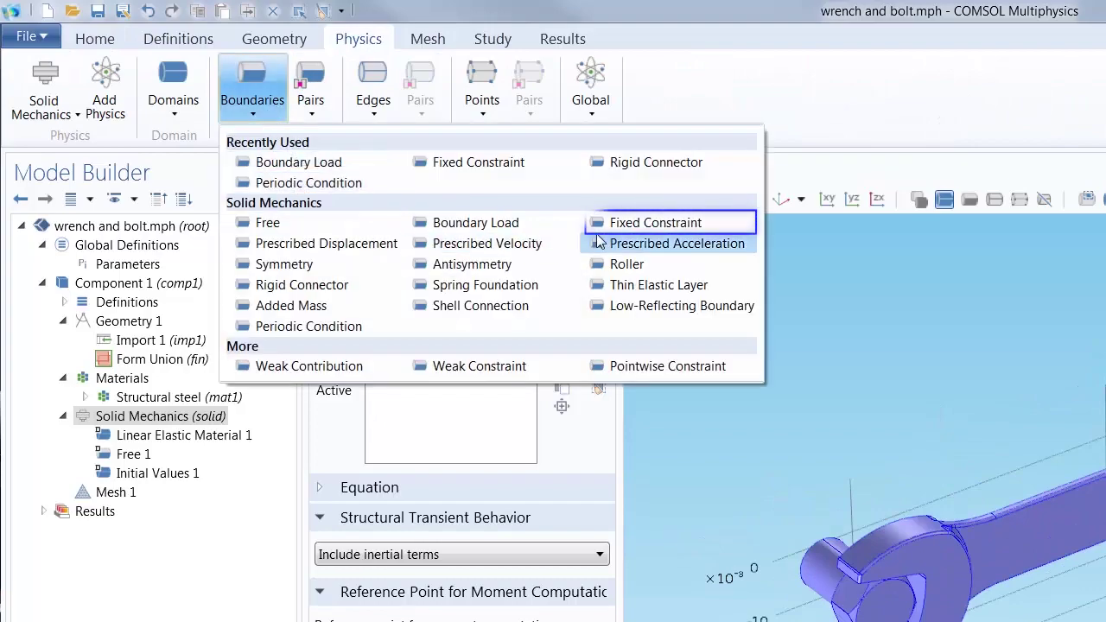
pyautogui.click(639, 223)
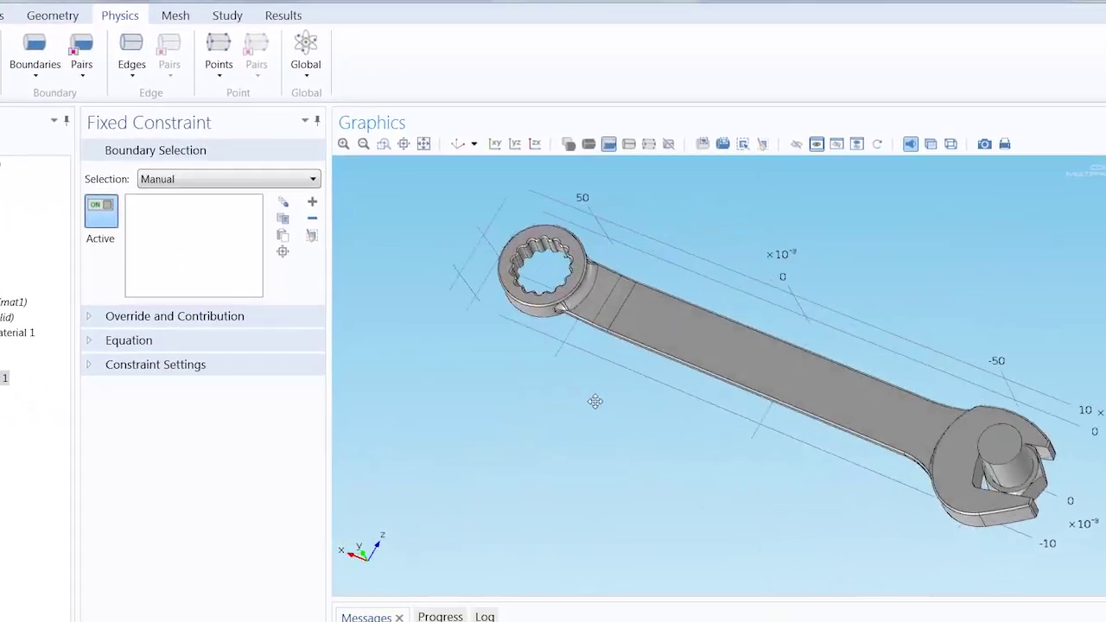
pyautogui.click(1040, 450)
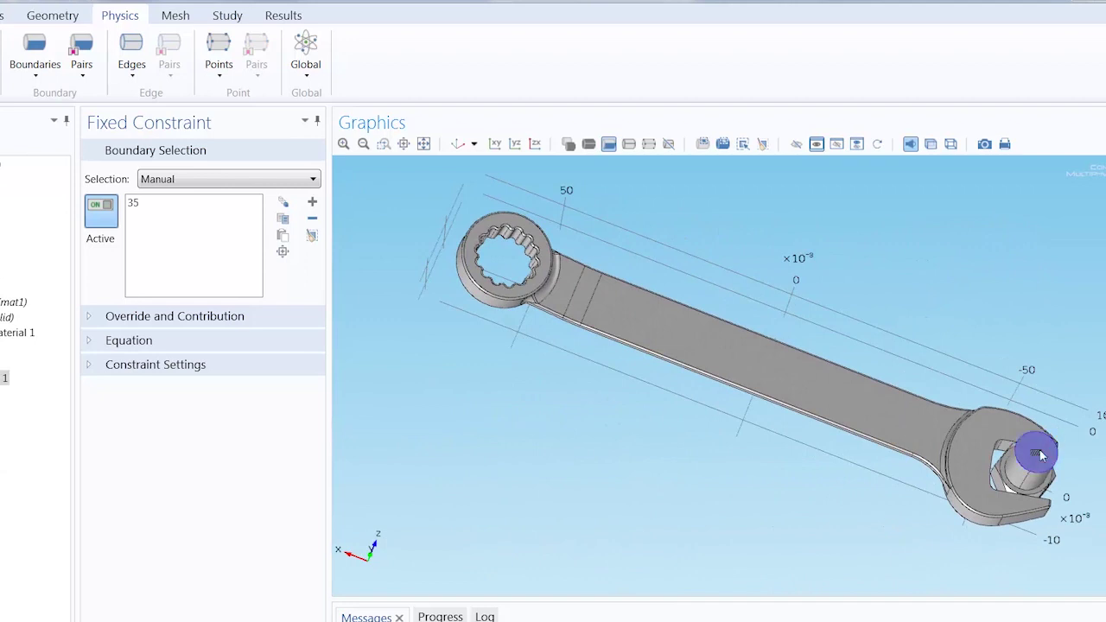
pyautogui.click(455, 144)
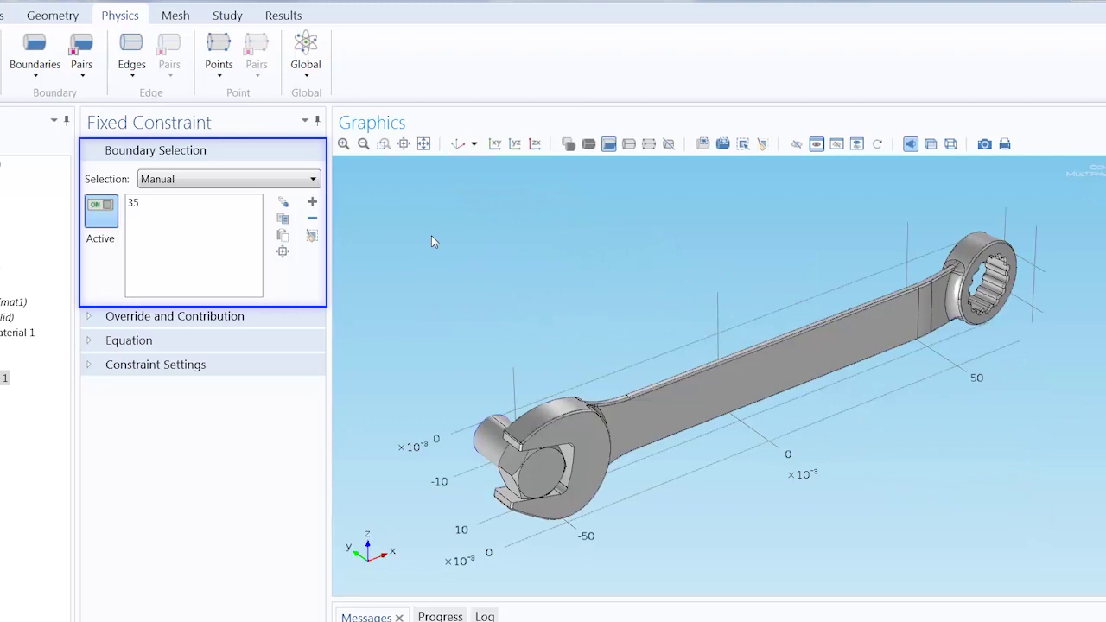
# - Add a Boundary Load of total force -Ftotal in z on boundary 111 at the ring end
pyautogui.click(42, 76)
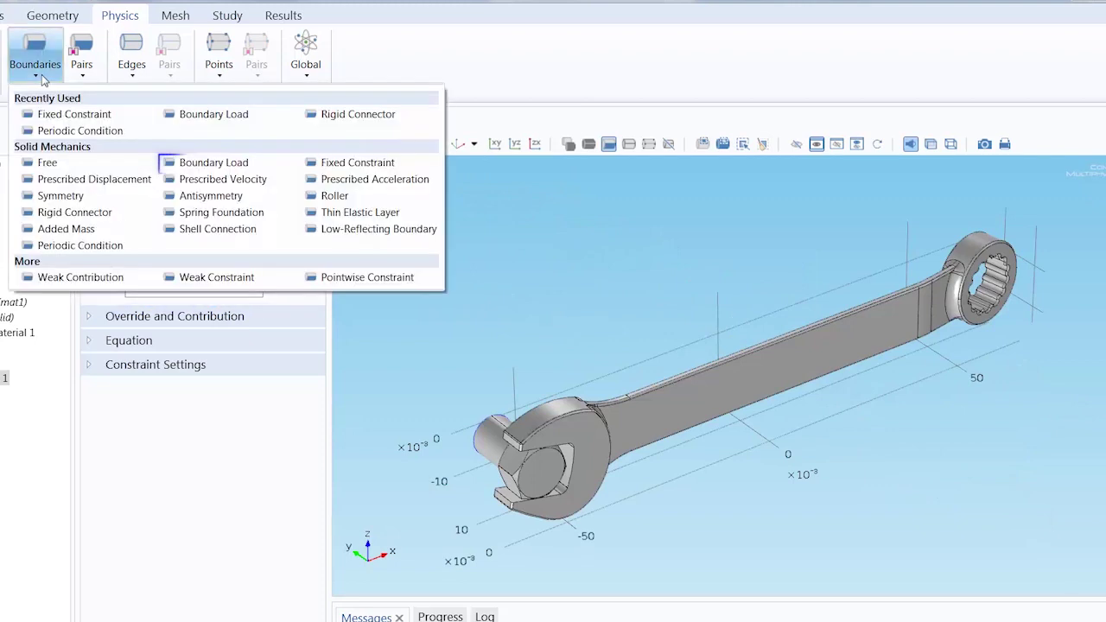
pyautogui.click(217, 163)
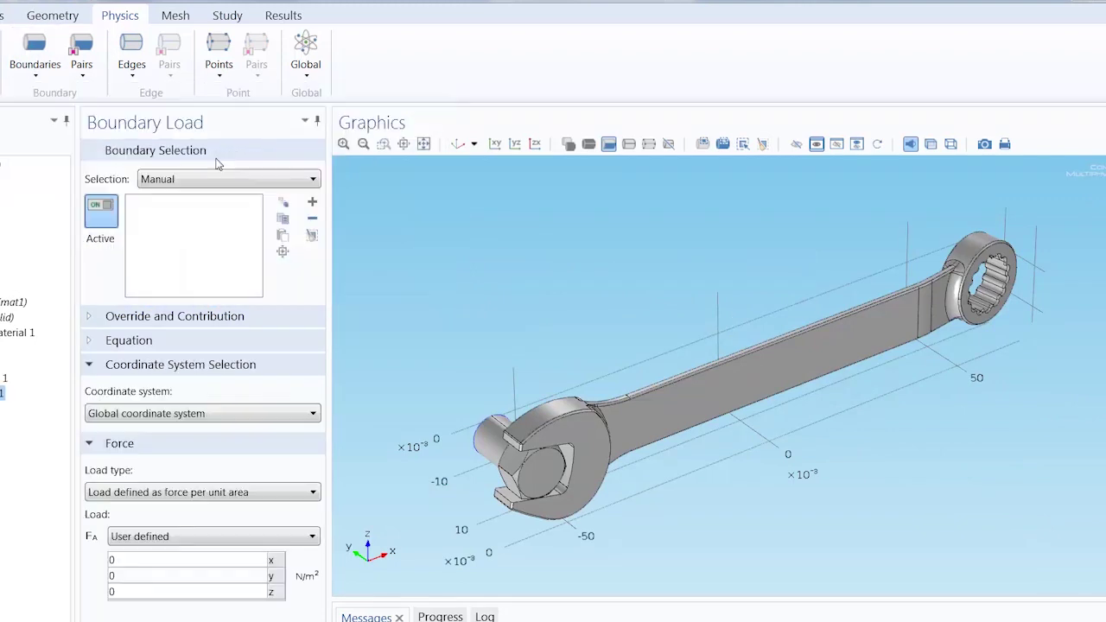
pyautogui.click(384, 144)
pyautogui.moveTo(844, 211); pyautogui.dragTo(1069, 364)
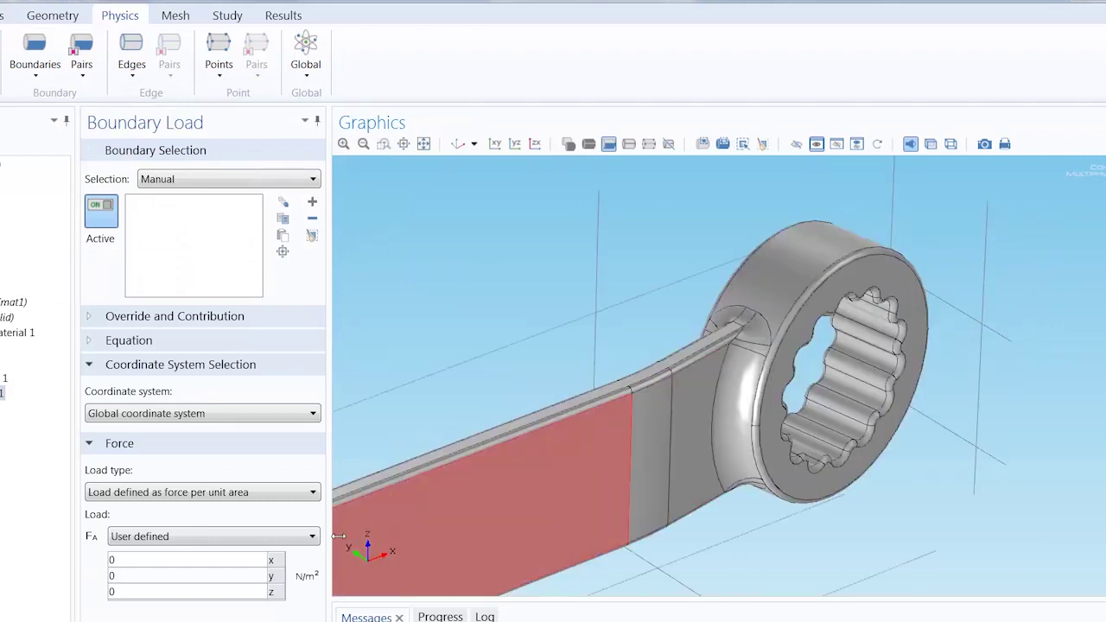
pyautogui.click(242, 492)
pyautogui.click(233, 523)
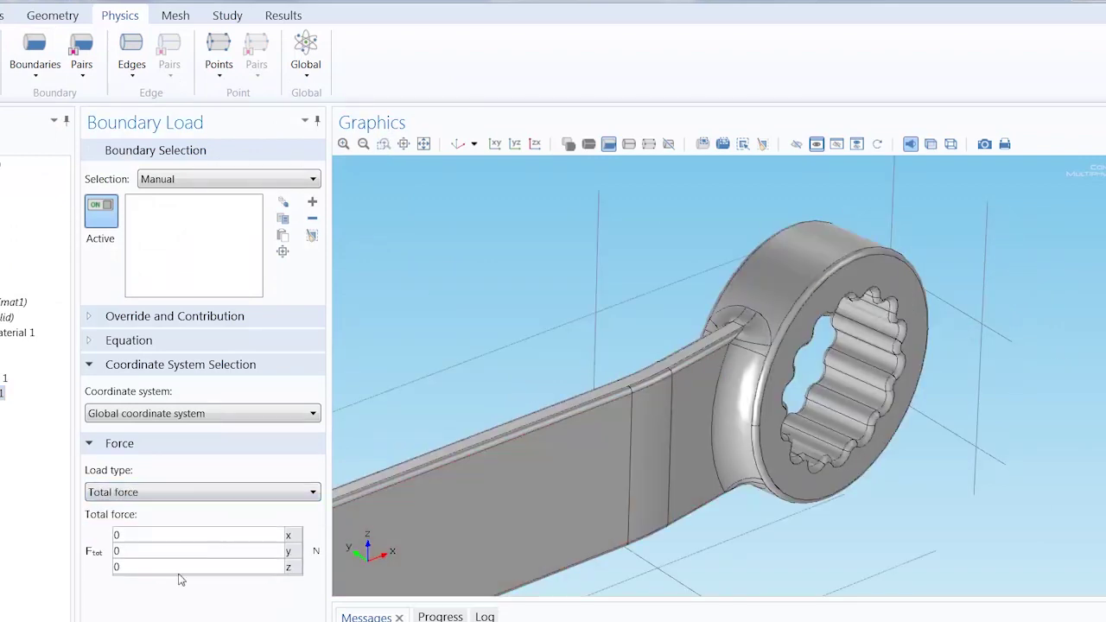
pyautogui.click(184, 571)
pyautogui.write('-')
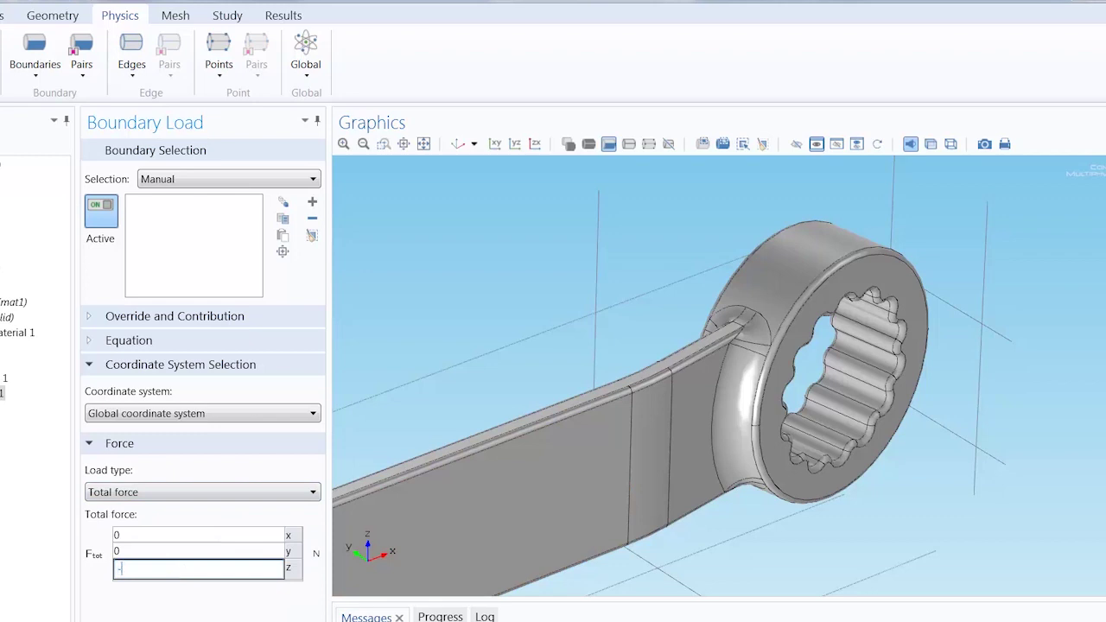
pyautogui.write('Ftotal')
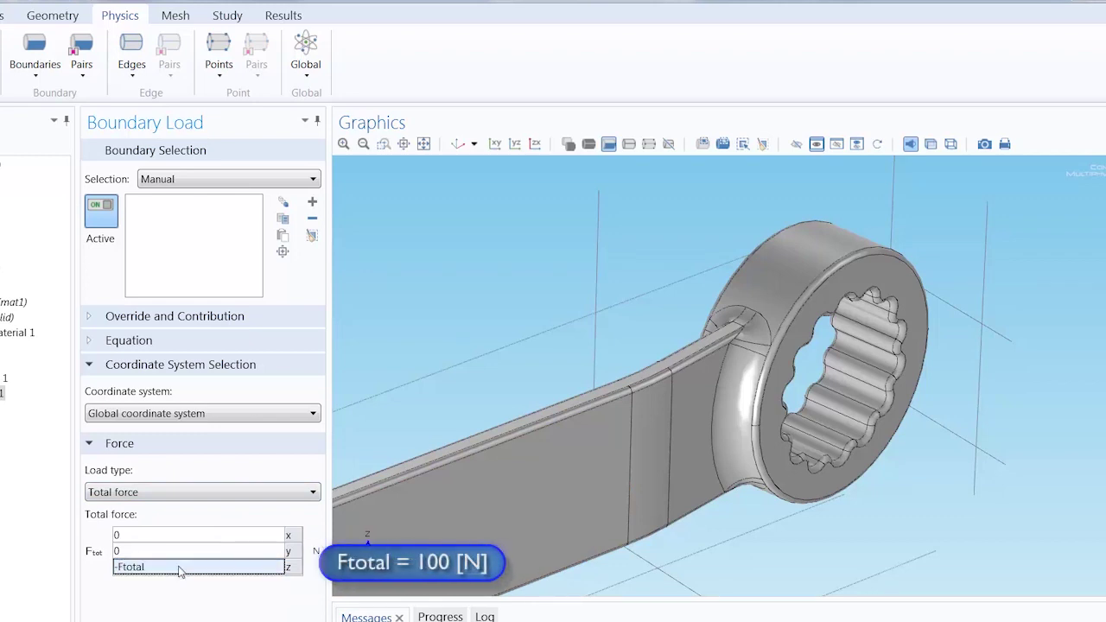
pyautogui.click(801, 255)
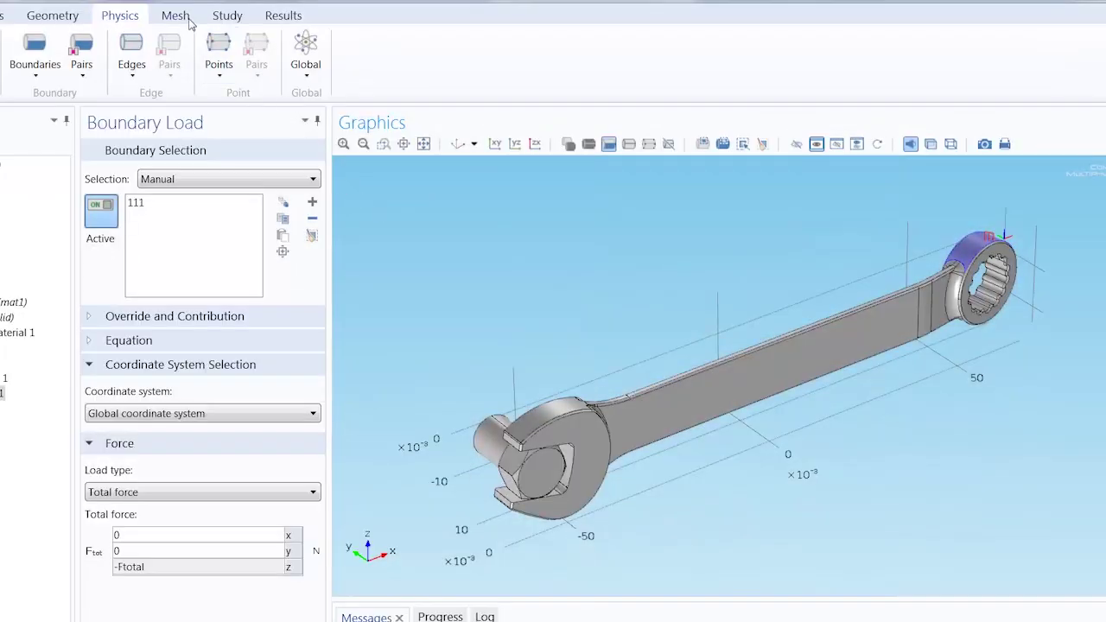
# - Add a Free Tetrahedral 1 node under Mesh 1
pyautogui.click(183, 18)
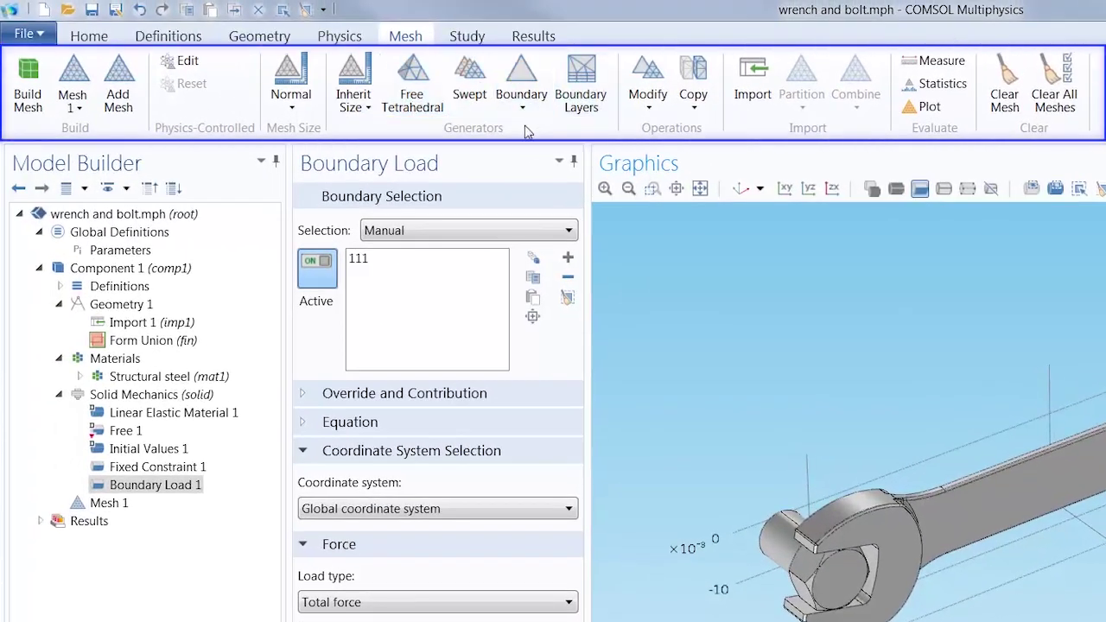
pyautogui.click(426, 104)
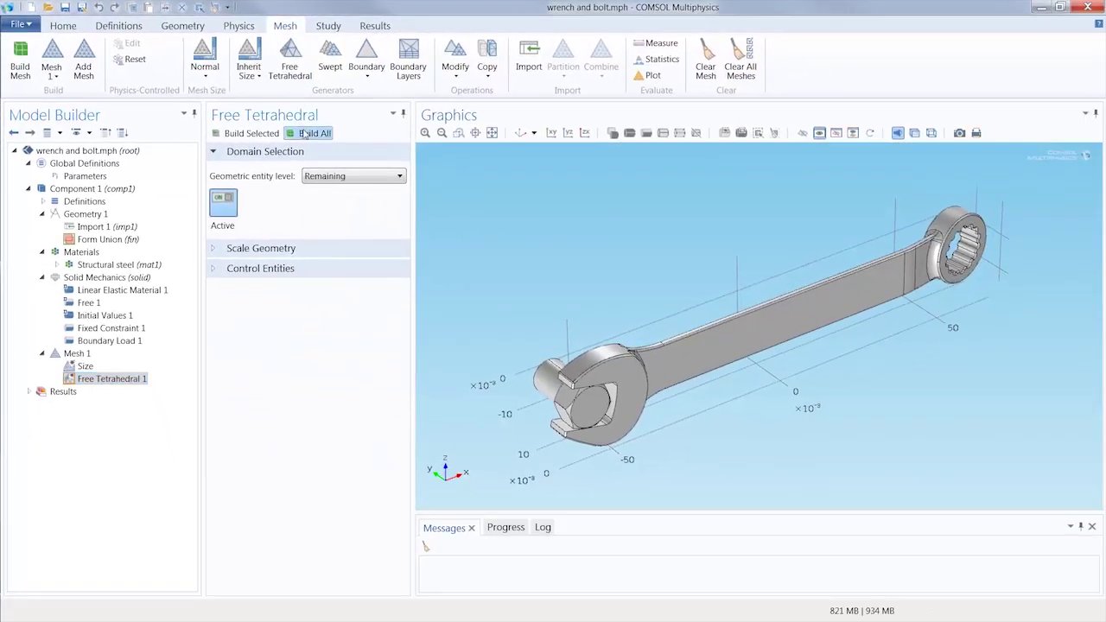
# - Build the mesh and review its narrow-face and short-edge warnings
pyautogui.click(306, 134)
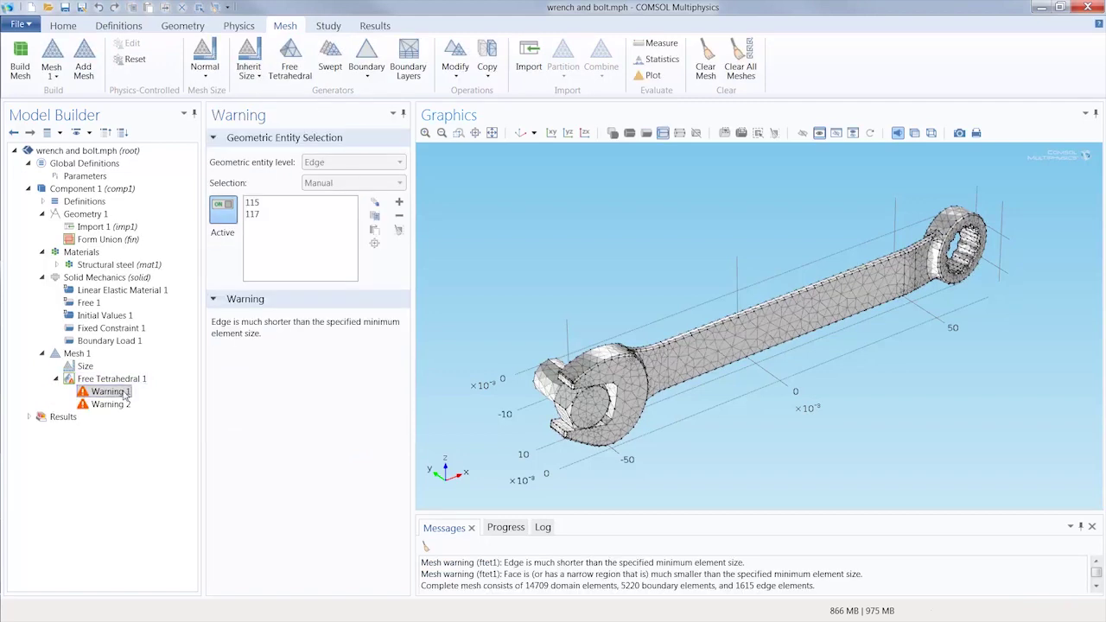
pyautogui.click(125, 401)
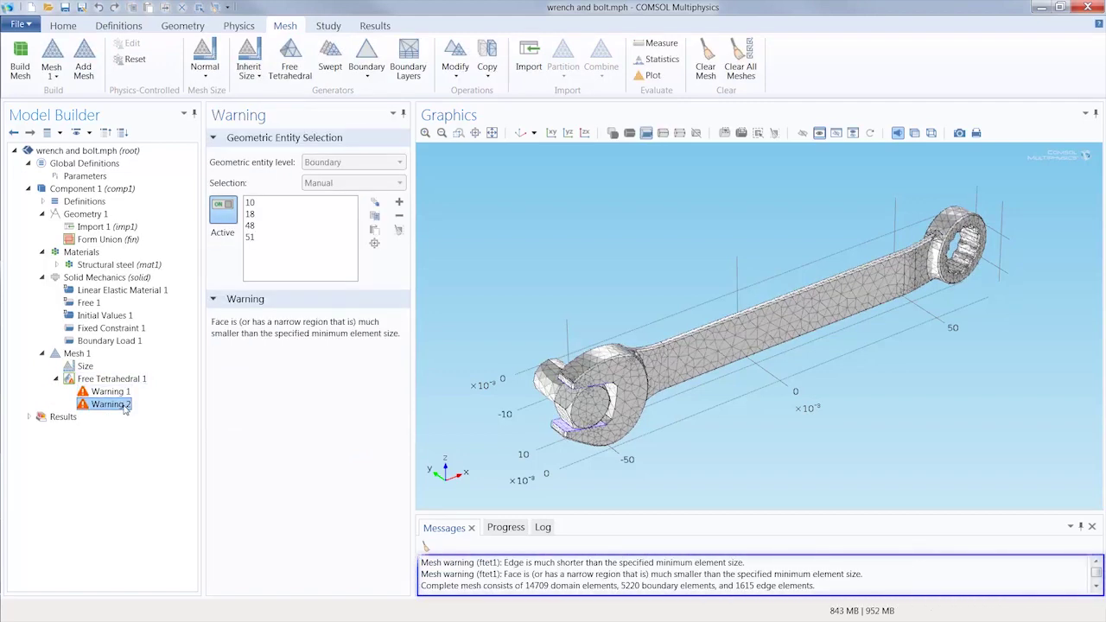
pyautogui.click(121, 393)
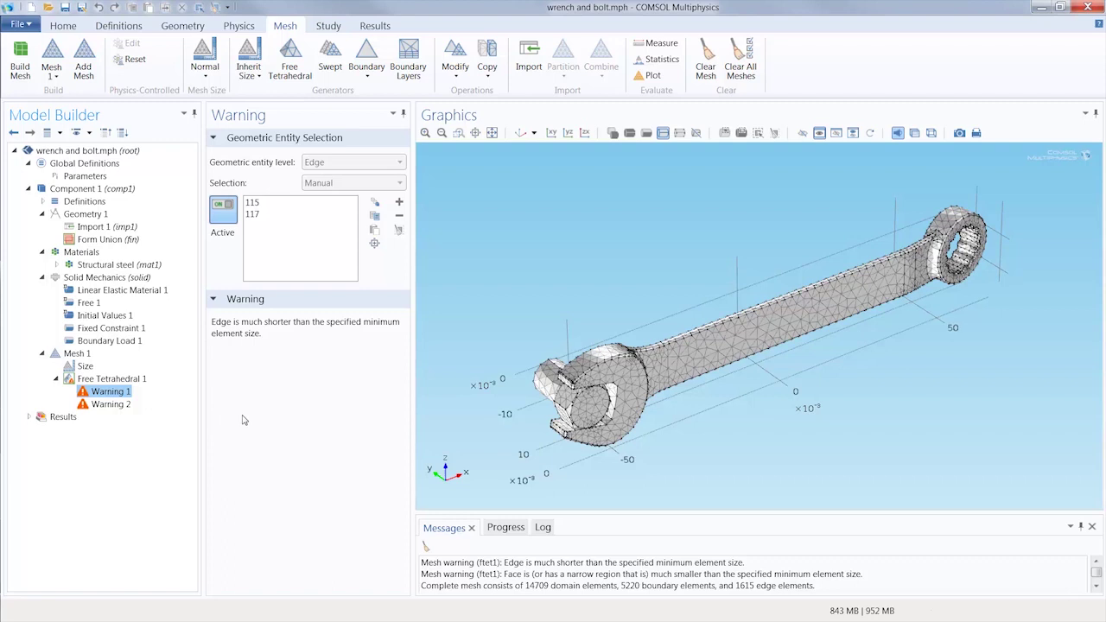
# - Set custom element sizes, max 0.0132 and min 0.0012, and rebuild to 25201 elements without warnings
pyautogui.click(87, 366)
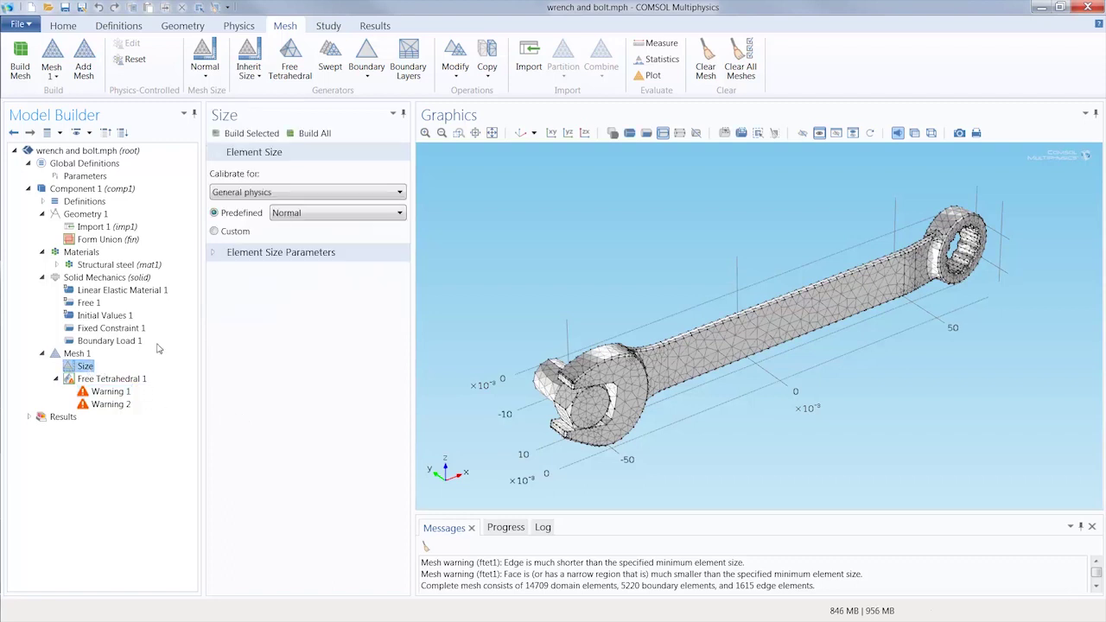
pyautogui.click(214, 230)
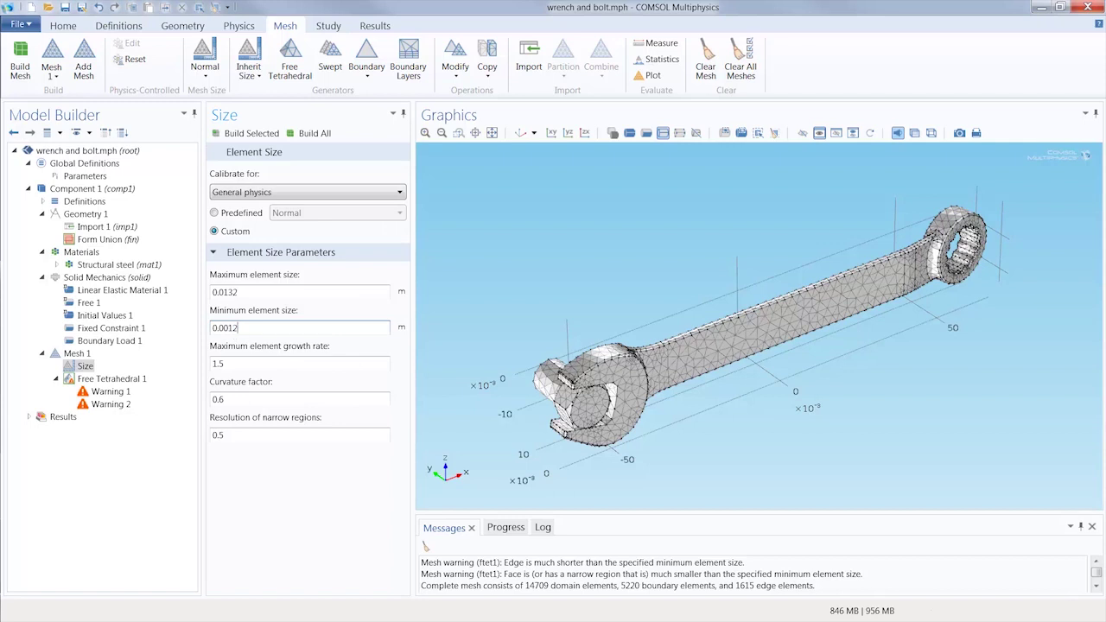
pyautogui.click(315, 134)
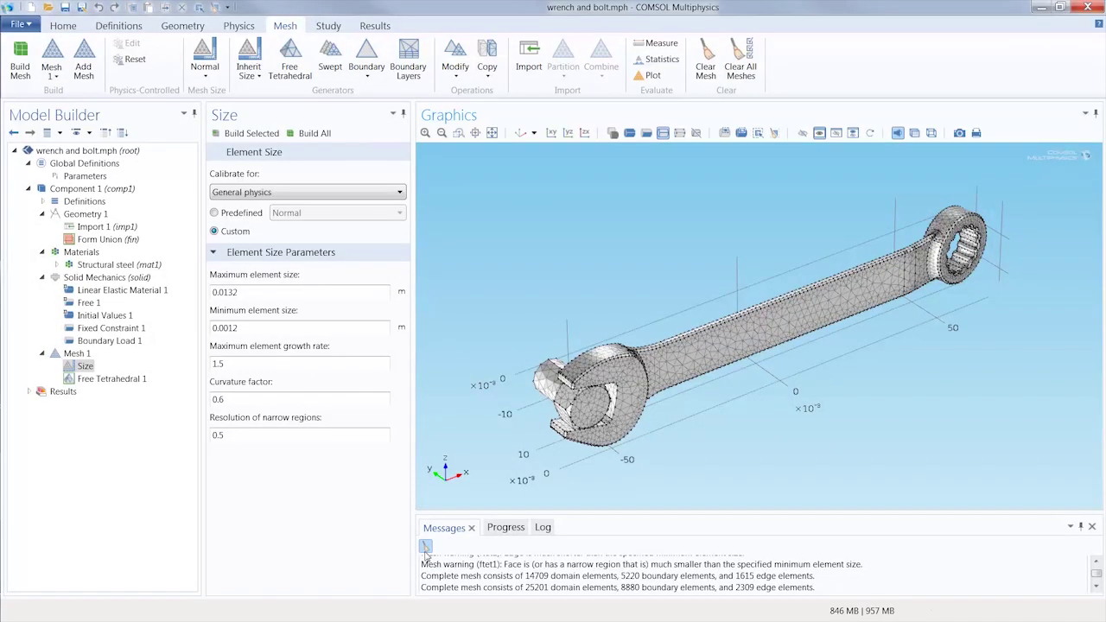
pyautogui.click(70, 27)
# - Add a Stationary study and compute it, giving von Mises stress peaking near 2.6×10⁸ N/m²
pyautogui.click(652, 71)
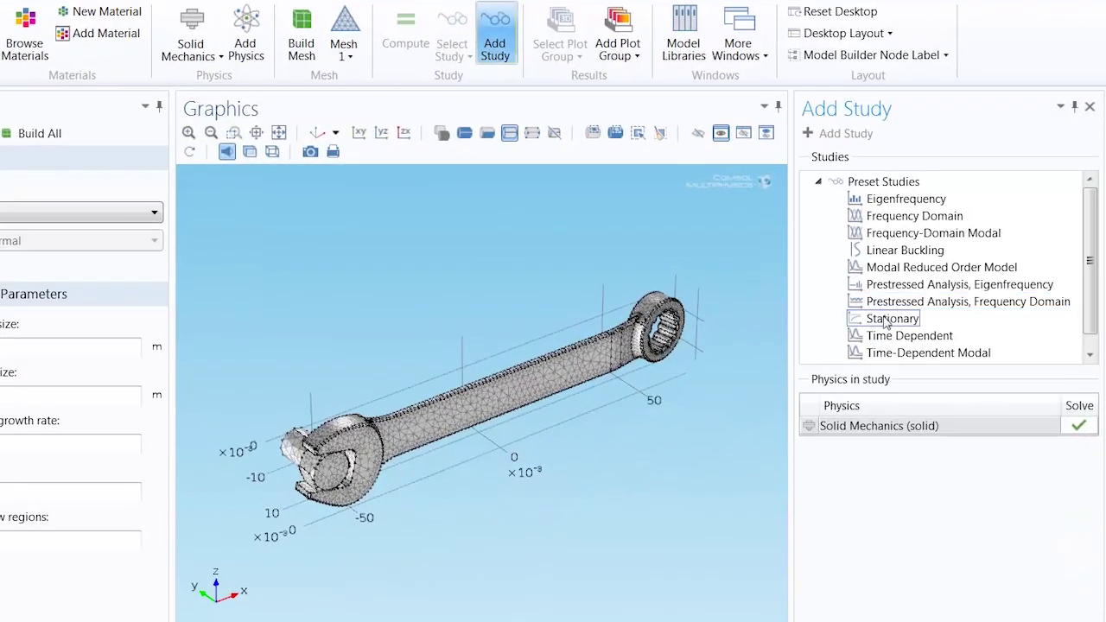
pyautogui.click(889, 320)
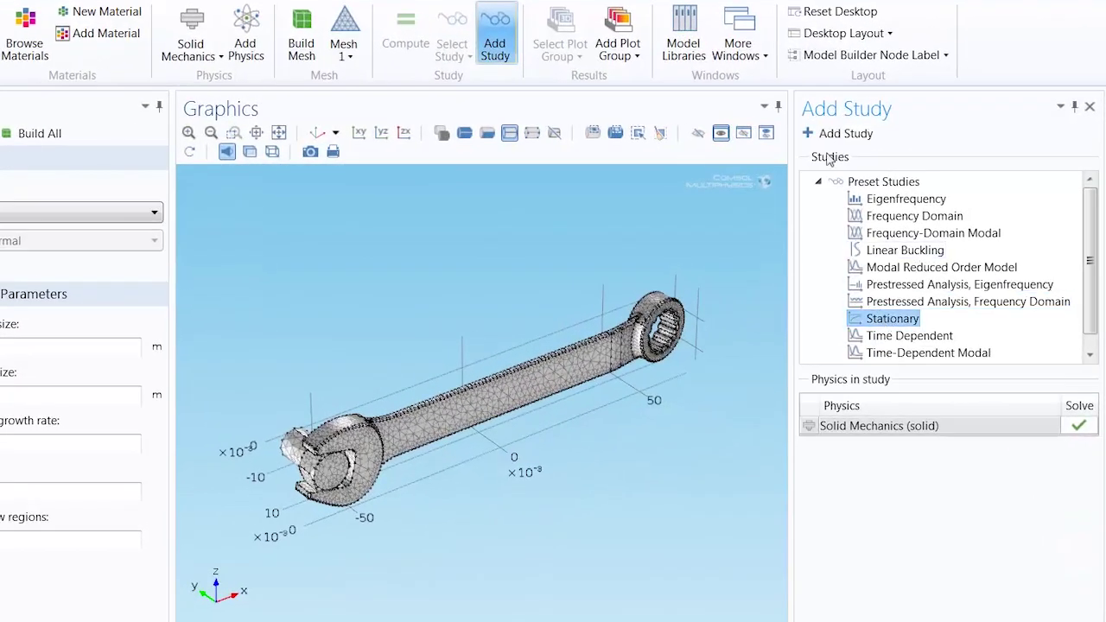
pyautogui.click(835, 133)
pyautogui.click(493, 47)
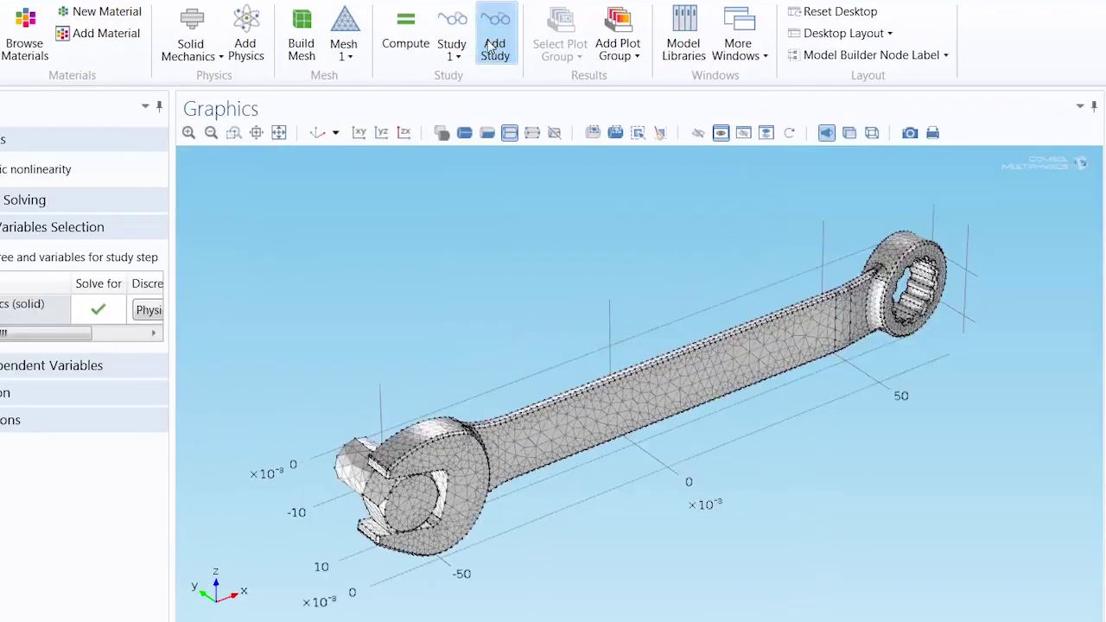
pyautogui.click(408, 48)
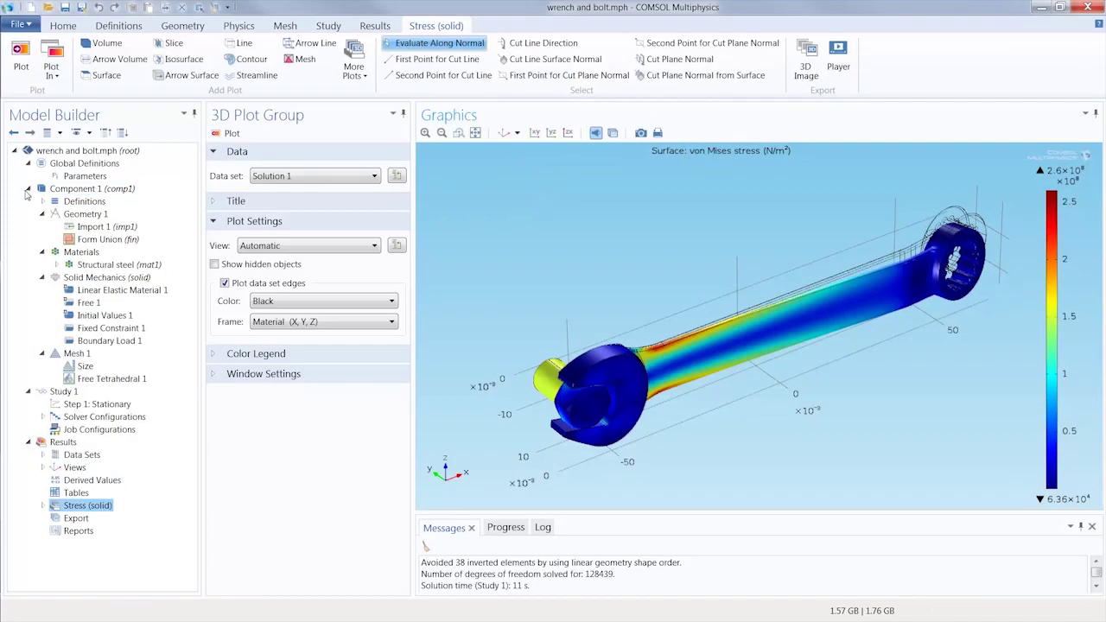
# - Collapse Component 1 and Study 1, then add a new 3D plot group with a contour plot
pyautogui.click(28, 189)
pyautogui.click(27, 201)
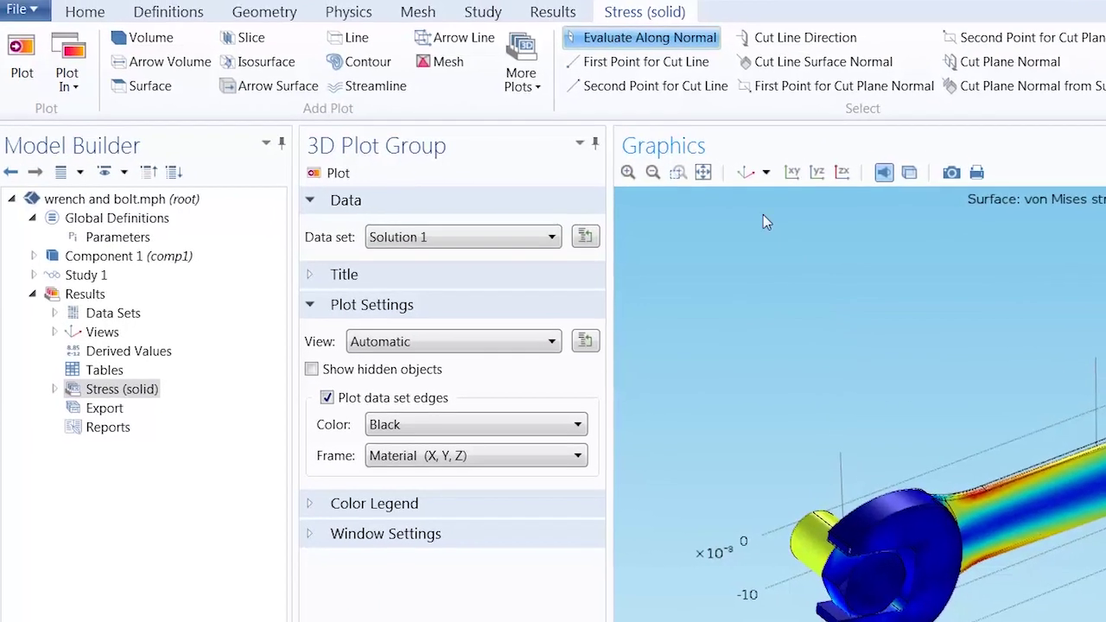
pyautogui.click(553, 12)
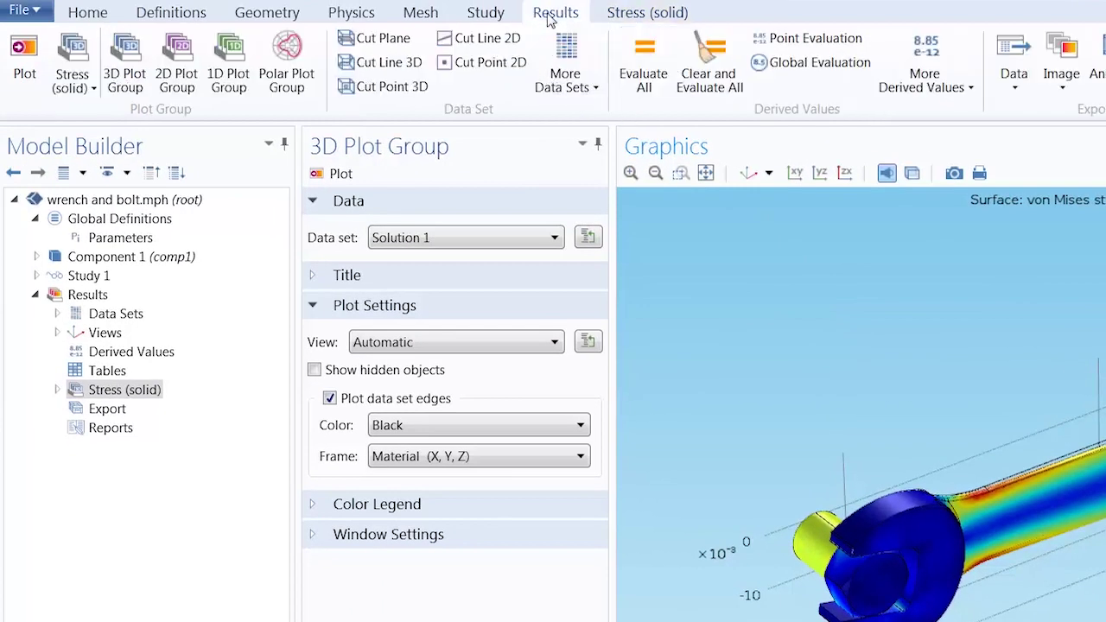
pyautogui.click(146, 74)
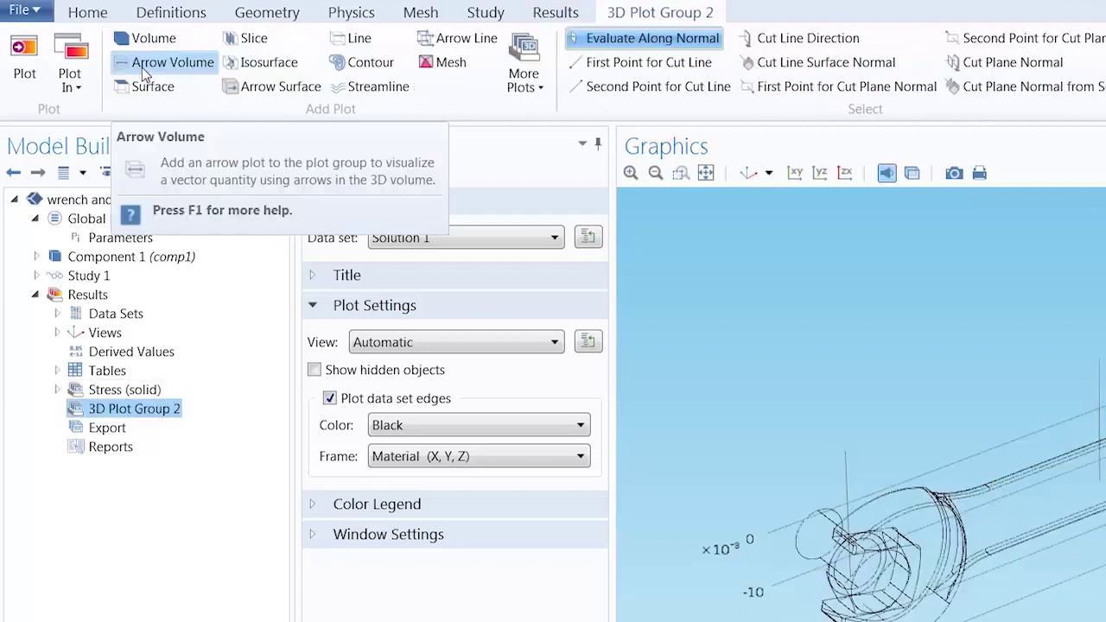
pyautogui.click(348, 66)
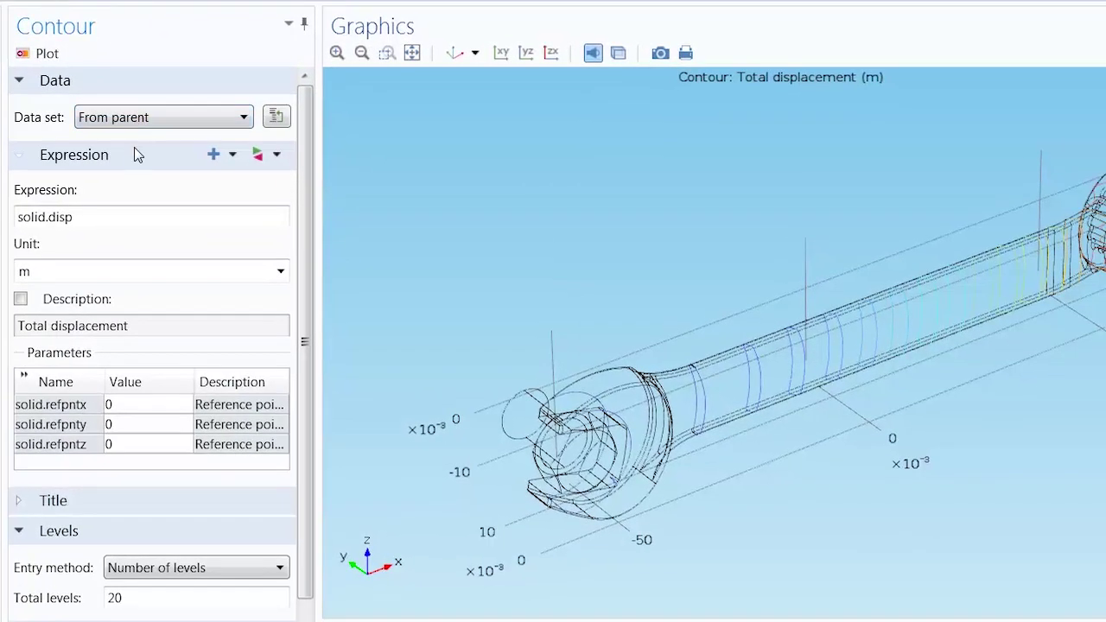
# - Plot First principal stress (solid.sp1) as Filled contours, peaking near 2.35×10⁸ N/m²
pyautogui.click(269, 157)
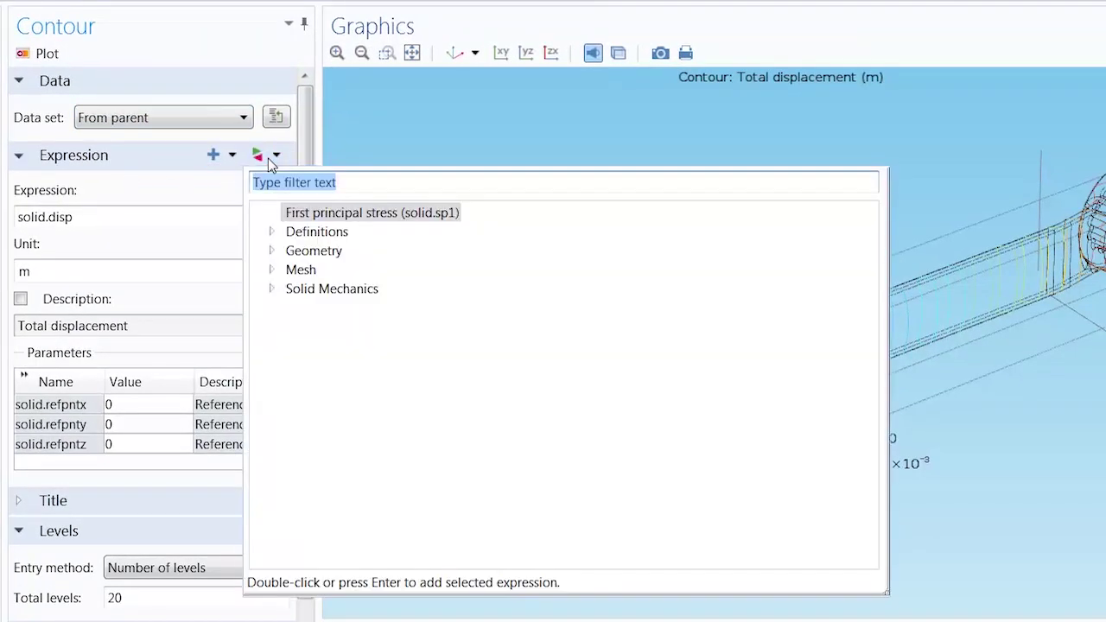
pyautogui.click(272, 290)
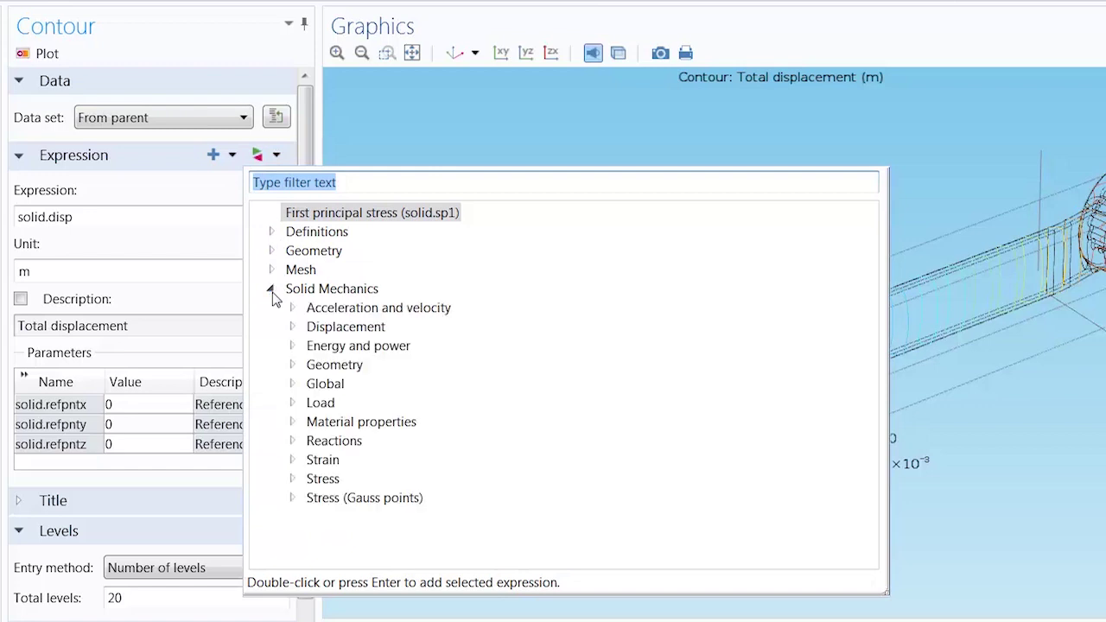
pyautogui.click(291, 480)
pyautogui.moveTo(869, 373); pyautogui.dragTo(858, 467)
pyautogui.click(313, 450)
pyautogui.doubleClick(372, 467)
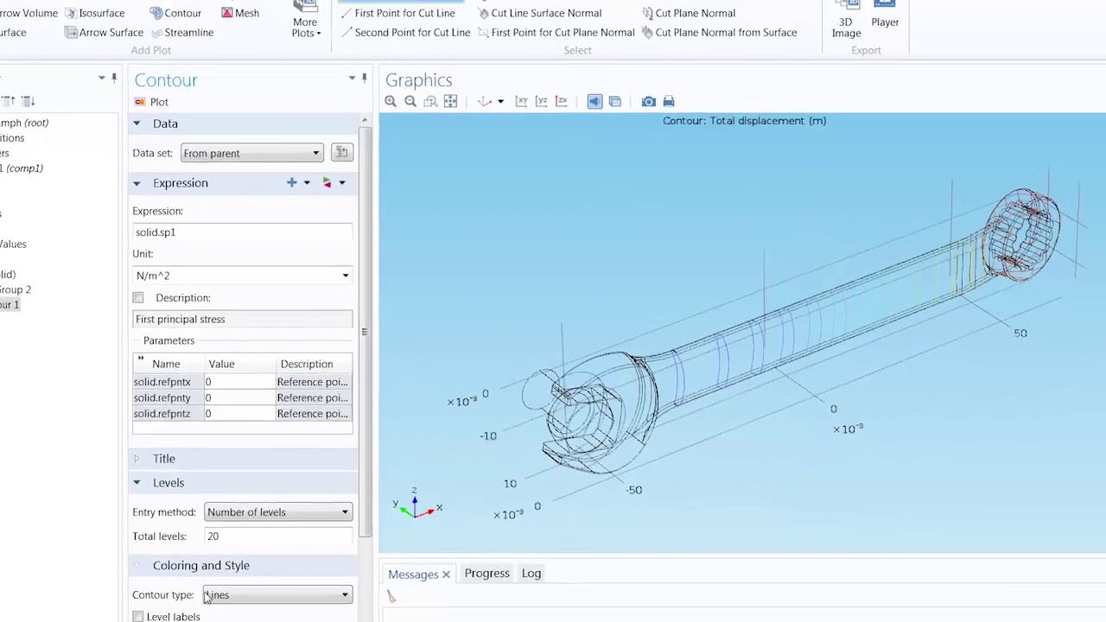
pyautogui.click(331, 545)
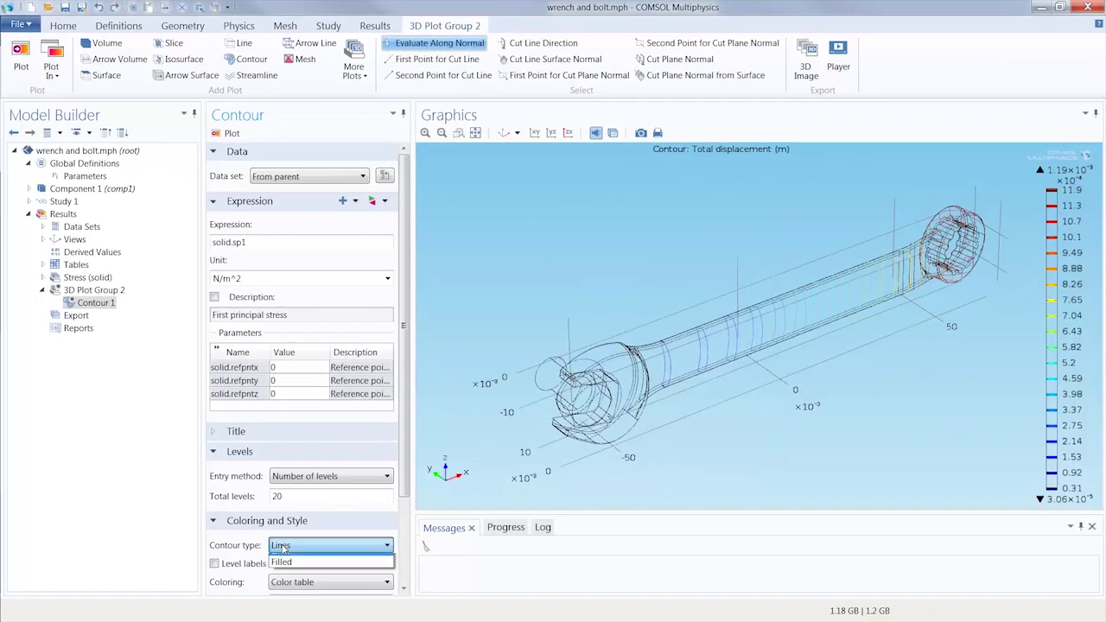
pyautogui.click(287, 572)
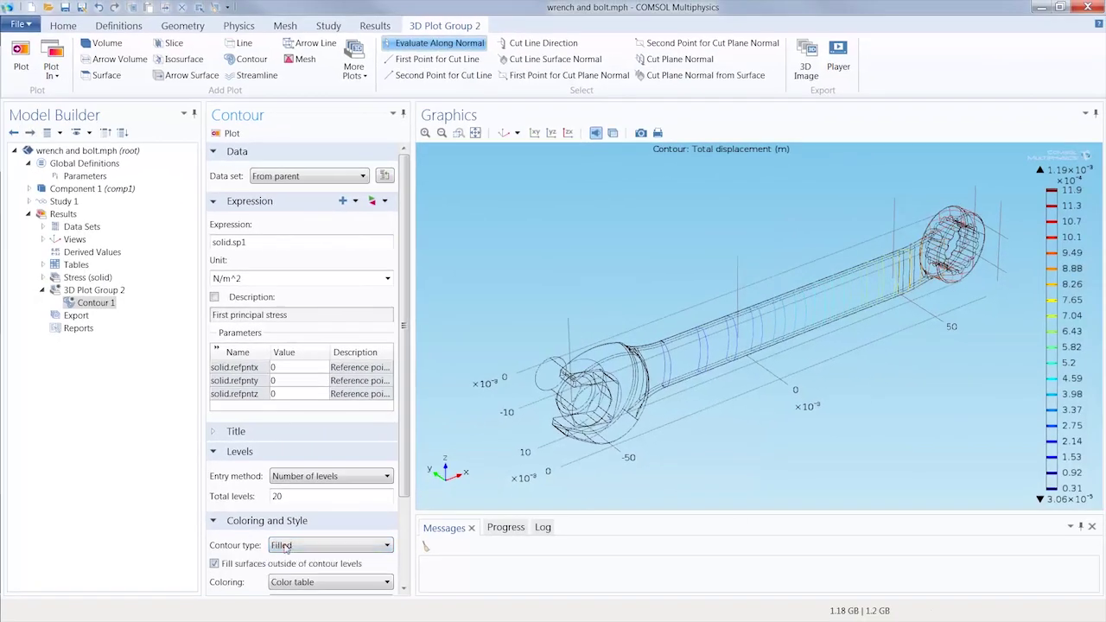
pyautogui.click(223, 133)
# - Add a Max/Min Volume marker showing first principal stress and replot
pyautogui.click(345, 80)
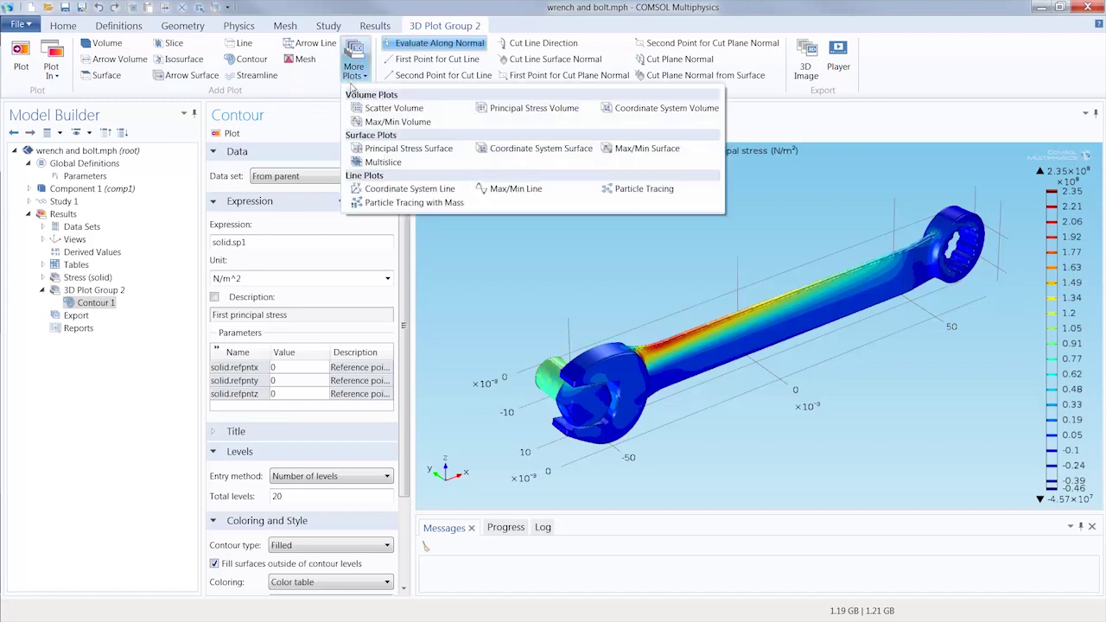
pyautogui.click(376, 129)
pyautogui.click(113, 316)
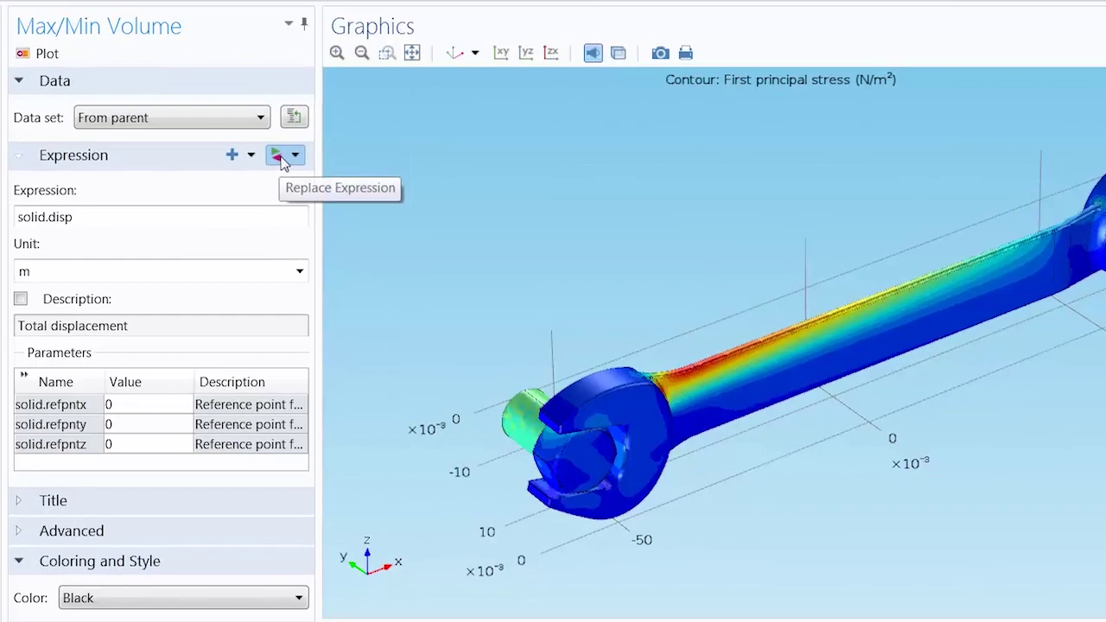
pyautogui.click(281, 157)
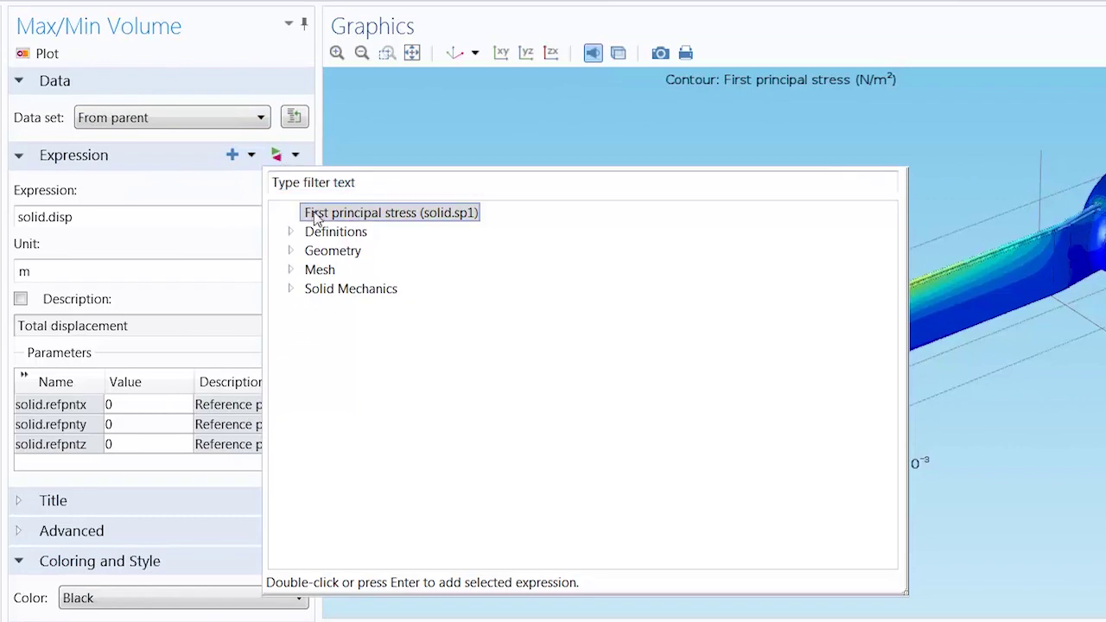
pyautogui.doubleClick(315, 214)
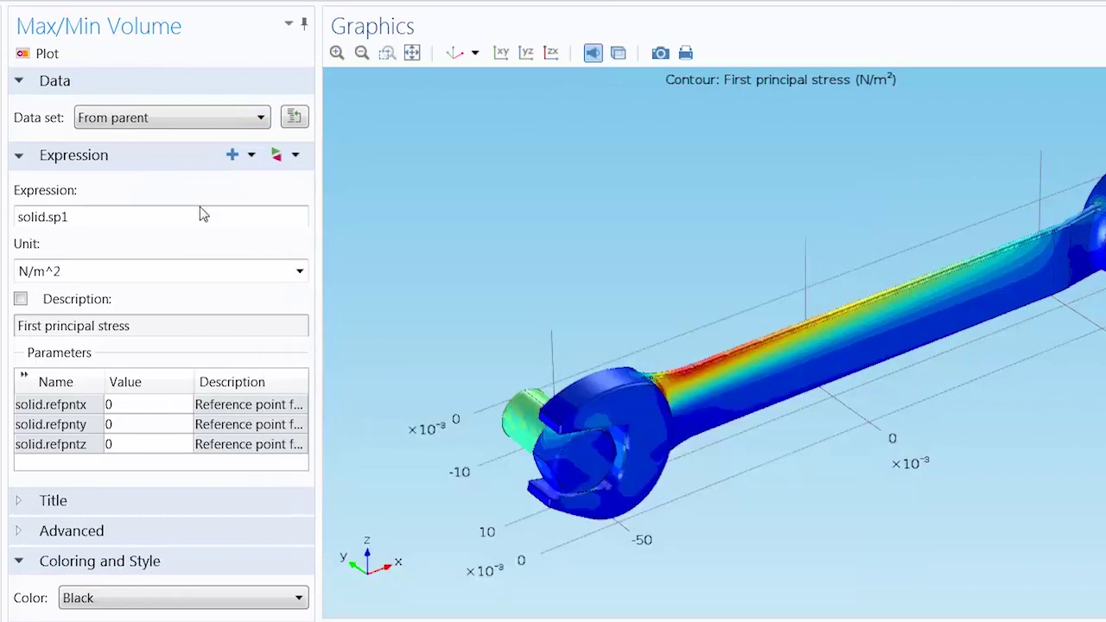
pyautogui.click(46, 55)
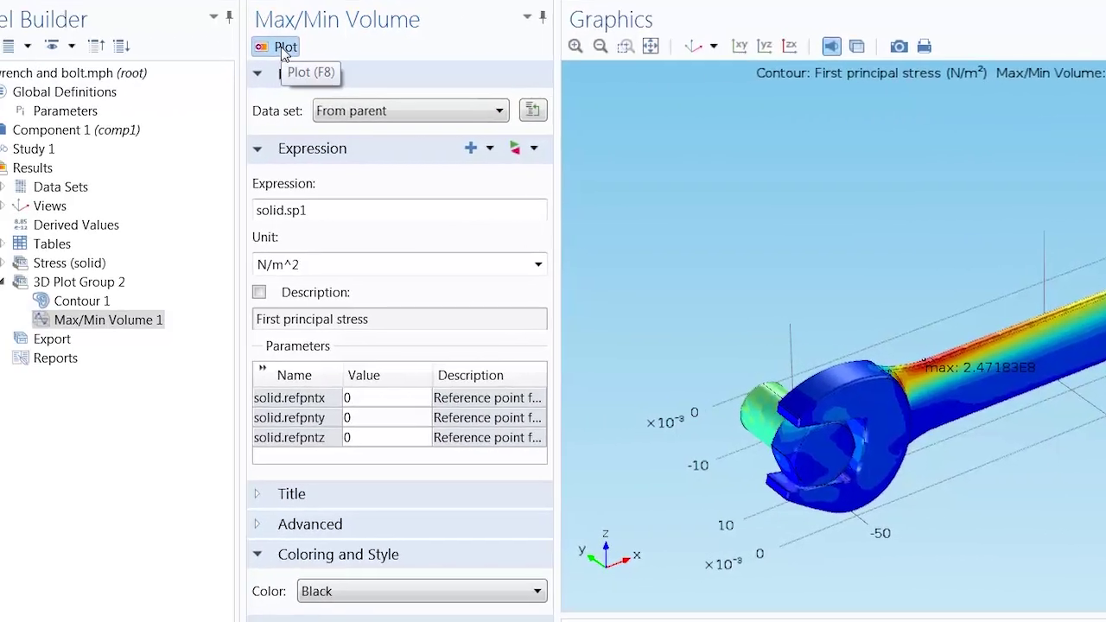
# - Add a Deformation to both Contour 1 and Max/Min Volume 1
pyautogui.click(151, 304)
pyautogui.rightClick(151, 304)
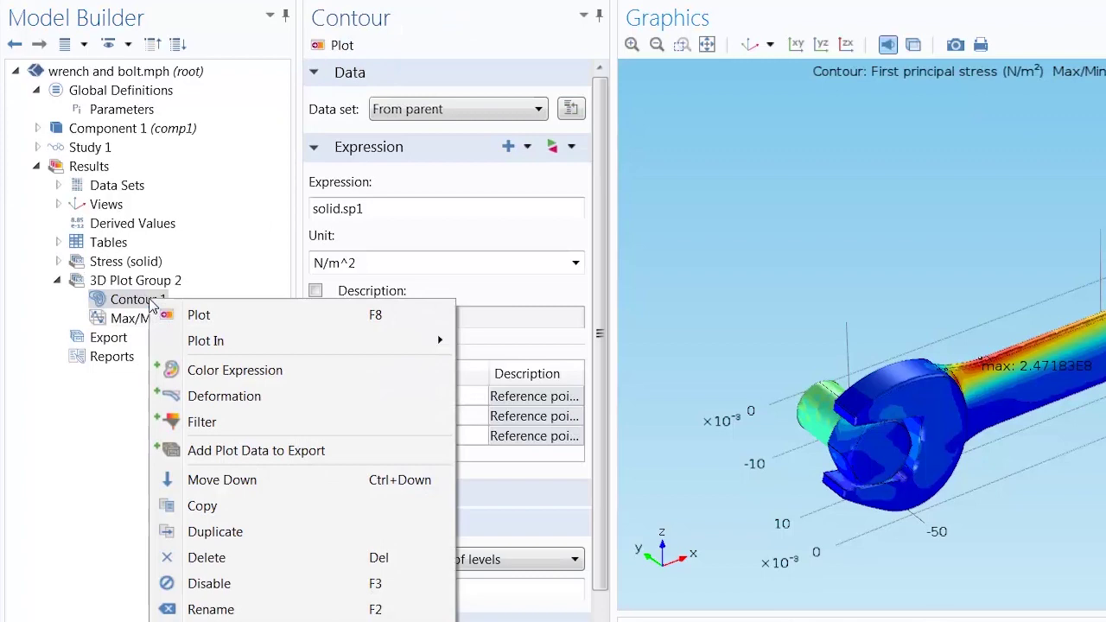
pyautogui.click(190, 401)
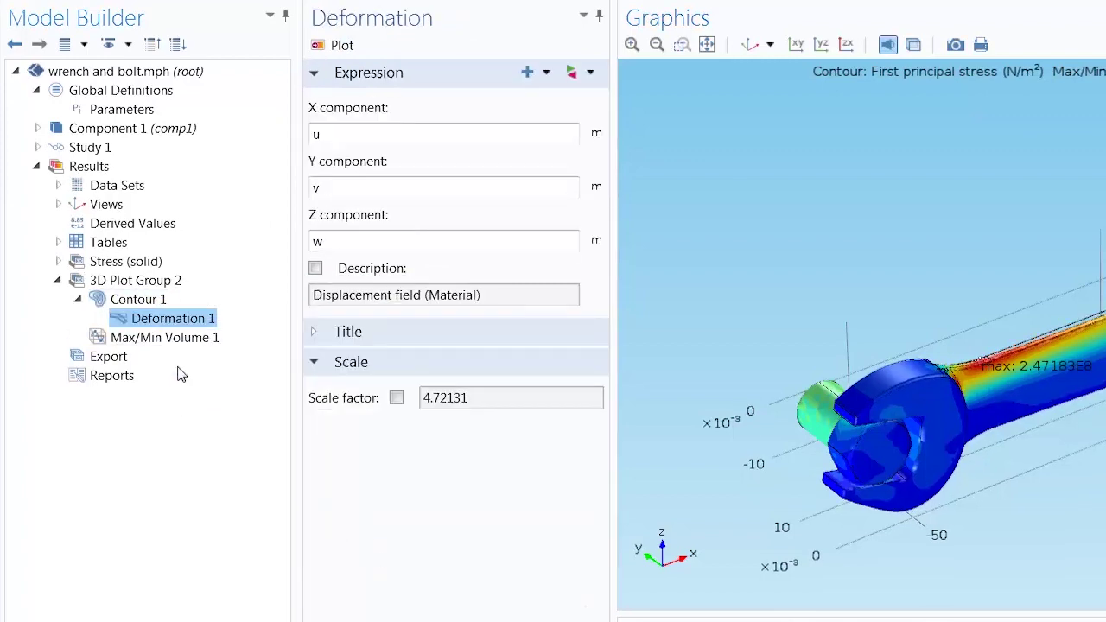
pyautogui.rightClick(177, 340)
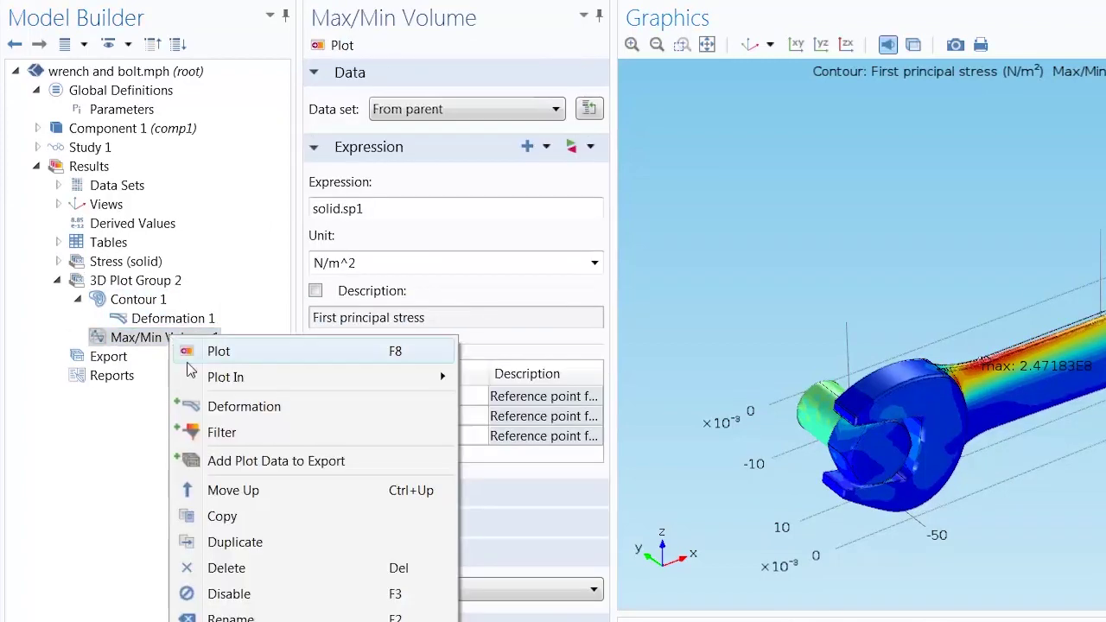
pyautogui.click(213, 407)
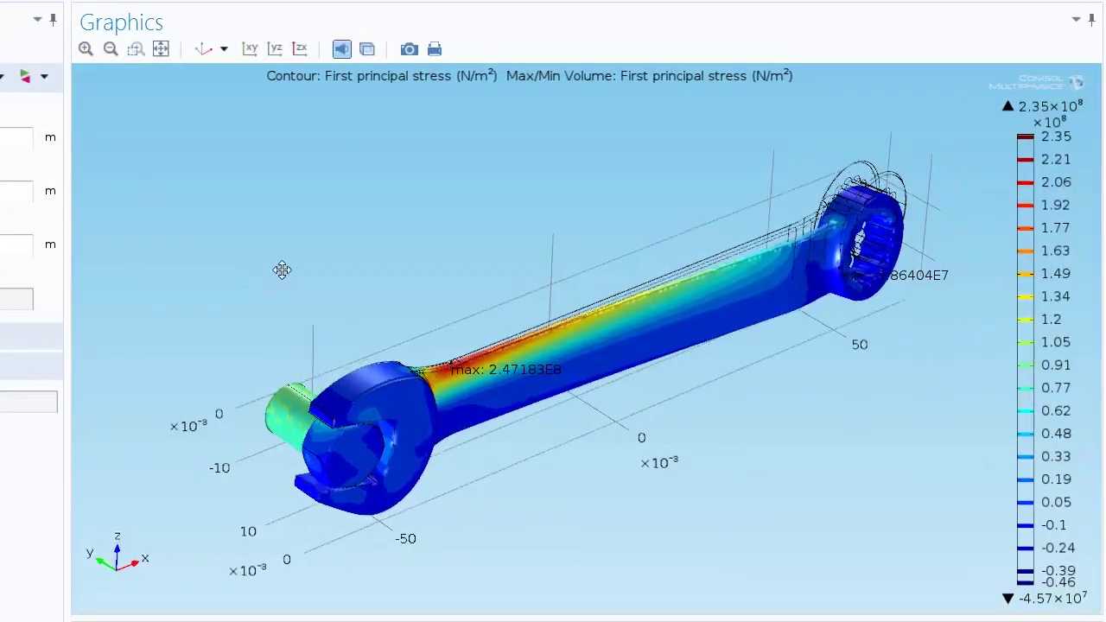
pyautogui.moveTo(279, 269); pyautogui.dragTo(380, 518)
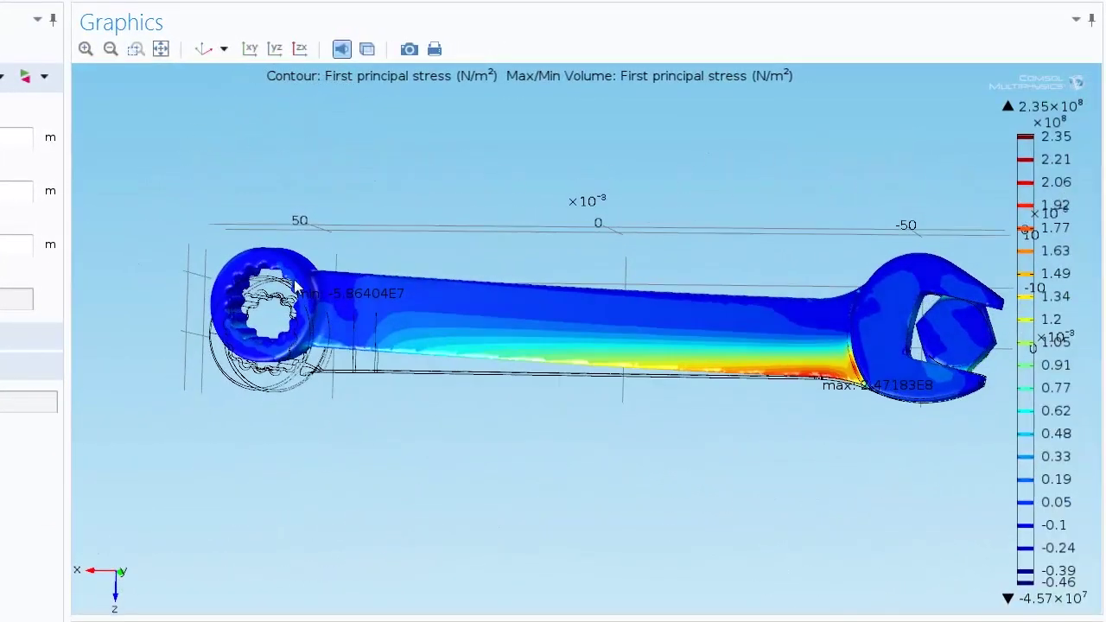
pyautogui.click(200, 52)
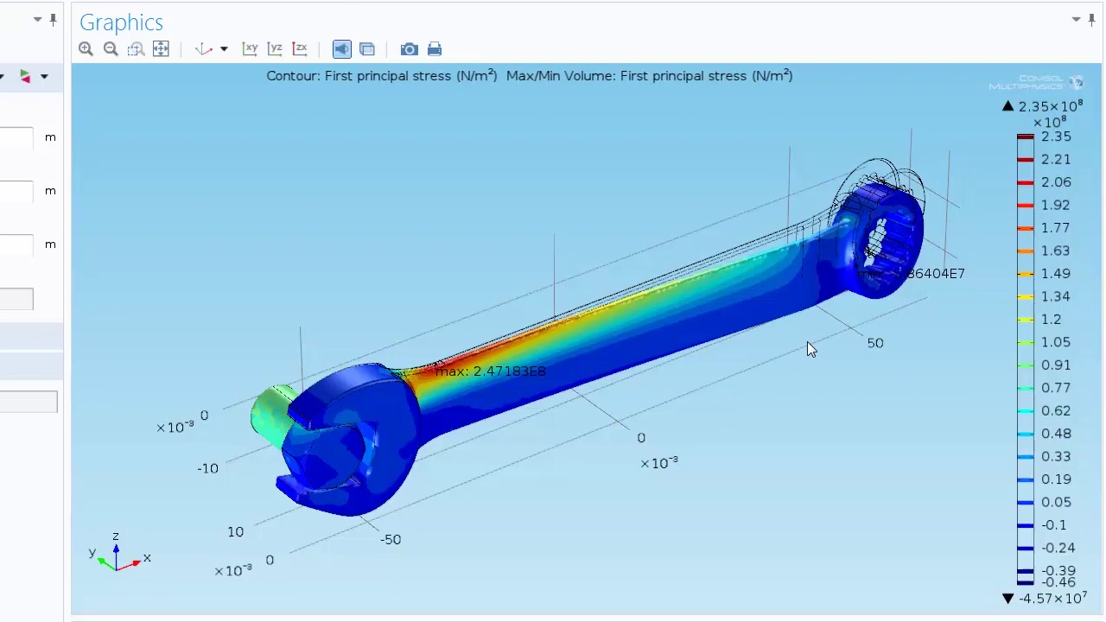
pyautogui.moveTo(807, 342); pyautogui.dragTo(804, 301)
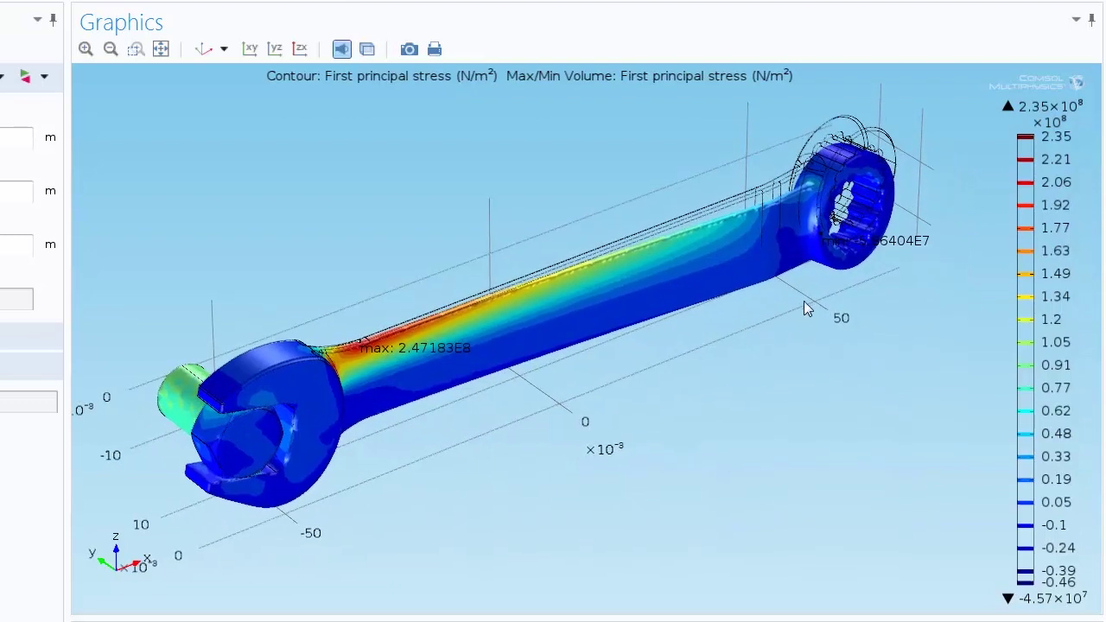
pyautogui.click(274, 50)
pyautogui.moveTo(579, 321); pyautogui.dragTo(432, 348)
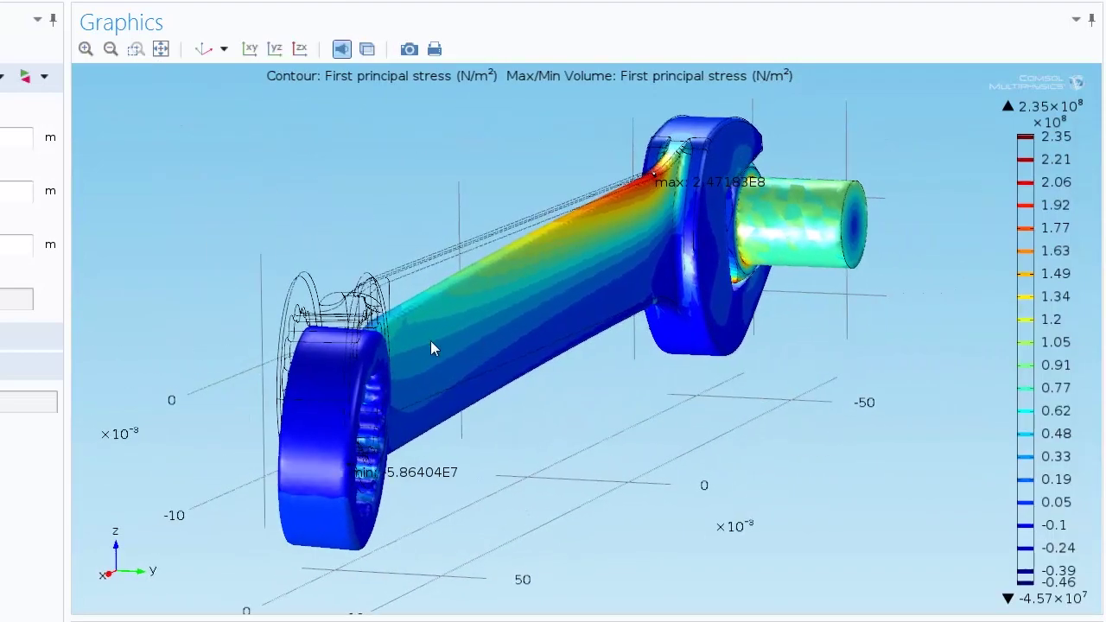
pyautogui.moveTo(285, 390); pyautogui.dragTo(448, 361)
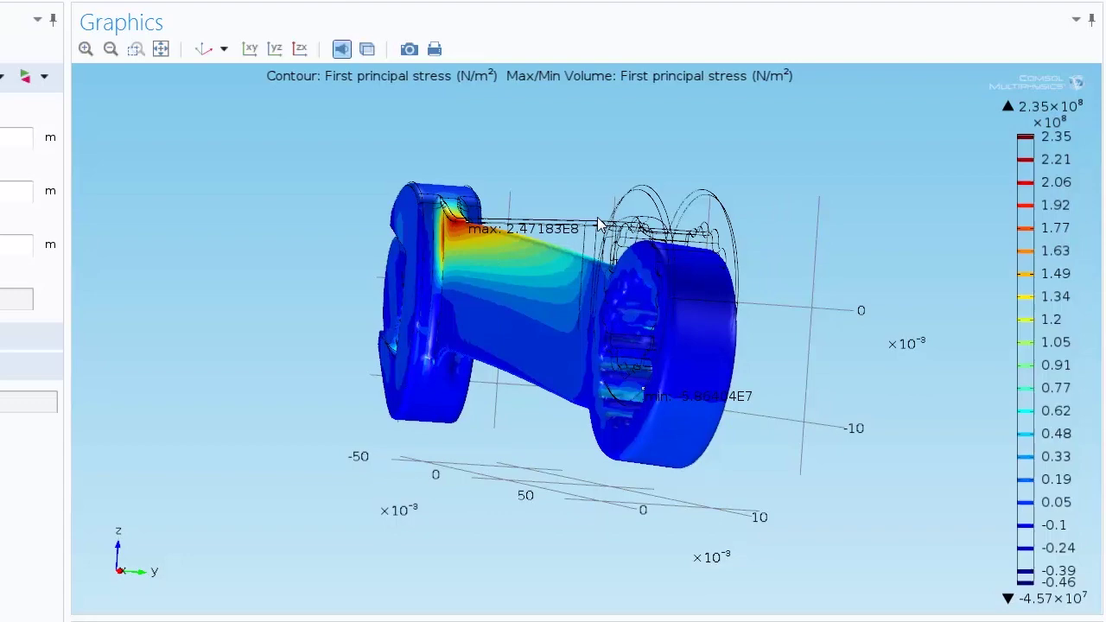
pyautogui.moveTo(602, 225); pyautogui.dragTo(631, 244)
pyautogui.click(136, 49)
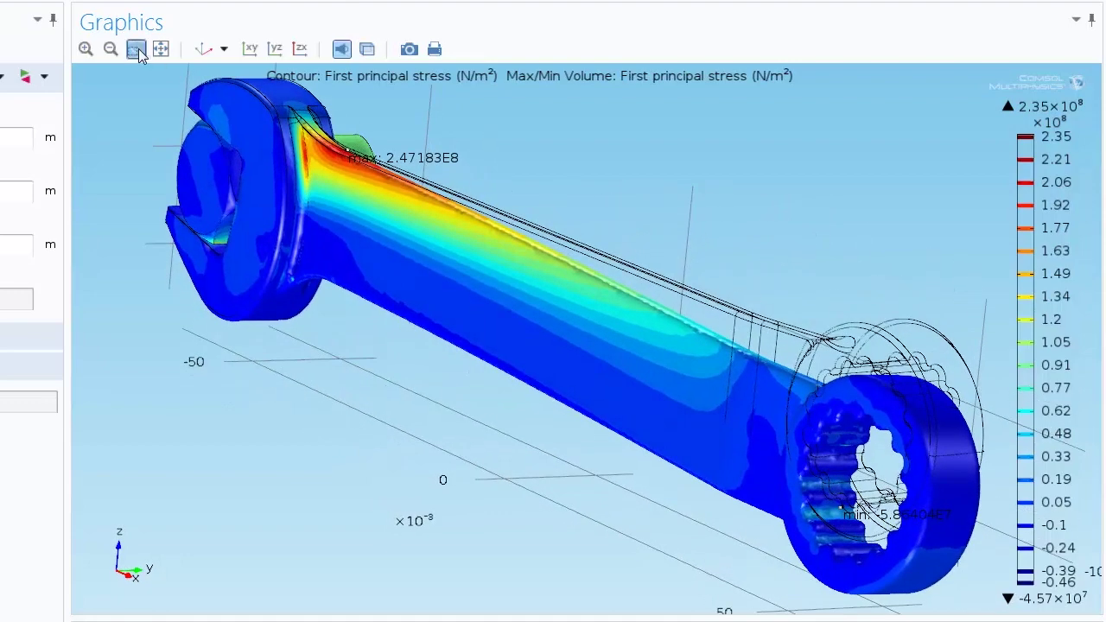
pyautogui.moveTo(168, 76); pyautogui.dragTo(480, 255)
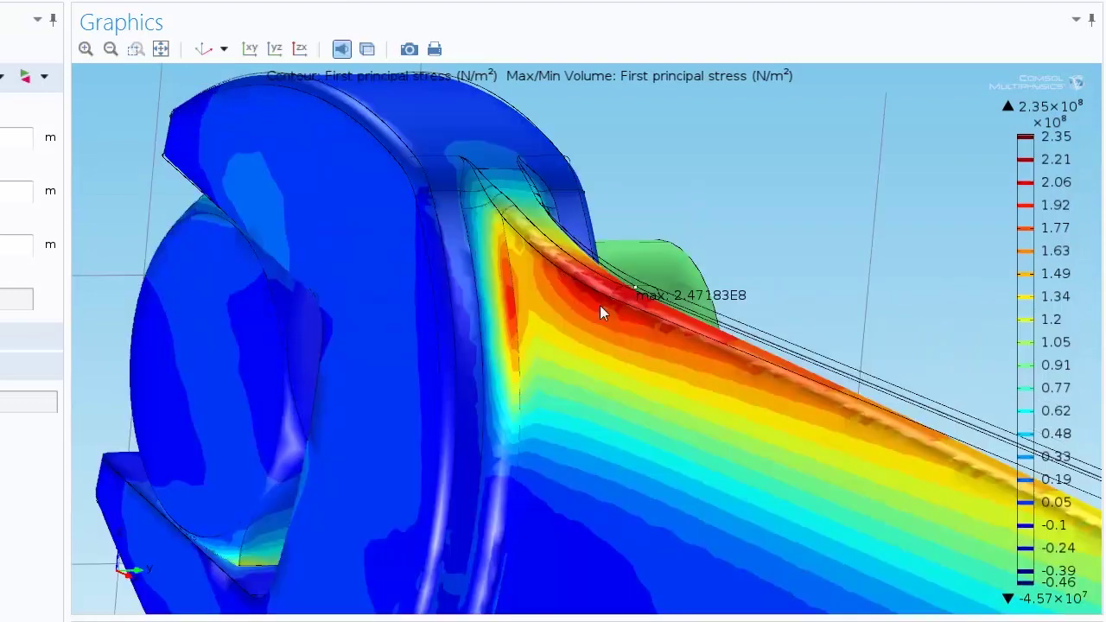
pyautogui.moveTo(659, 351); pyautogui.dragTo(647, 357)
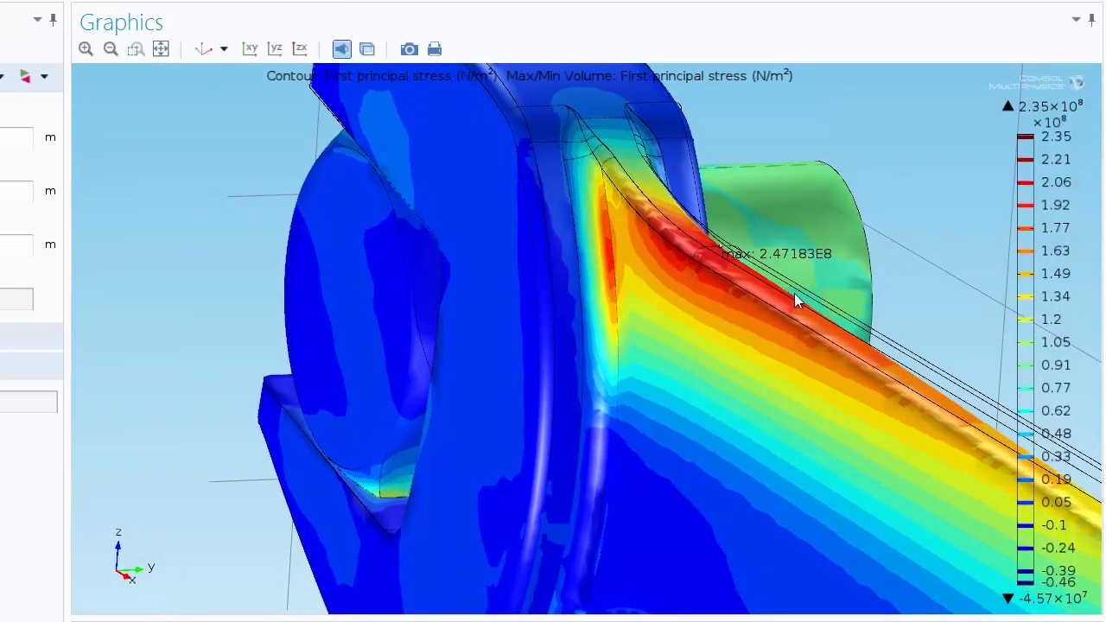
pyautogui.click(161, 49)
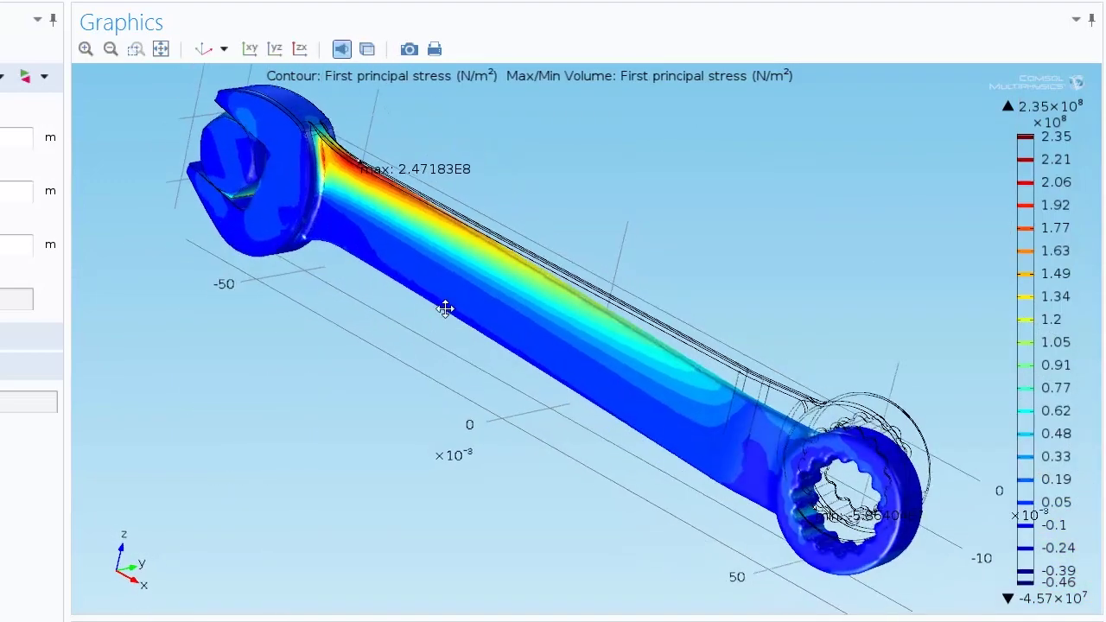
pyautogui.moveTo(524, 380); pyautogui.dragTo(563, 341)
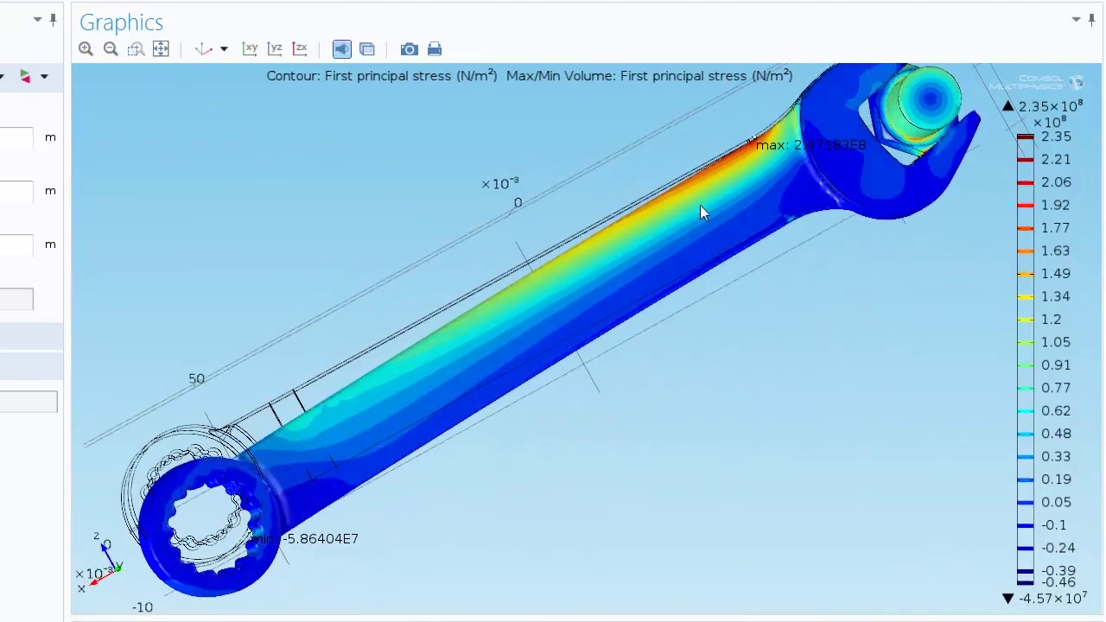
pyautogui.moveTo(701, 213); pyautogui.dragTo(369, 217, button='right')
pyautogui.click(136, 48)
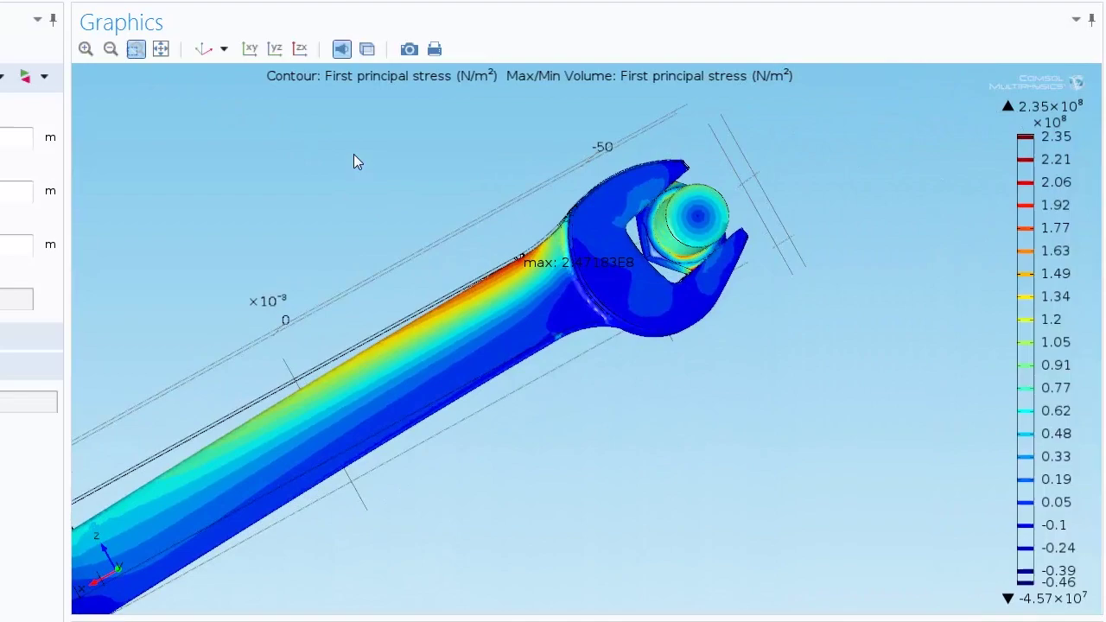
pyautogui.moveTo(453, 188); pyautogui.dragTo(852, 383)
pyautogui.moveTo(767, 255); pyautogui.dragTo(730, 330, button='right')
pyautogui.moveTo(673, 342); pyautogui.dragTo(757, 372)
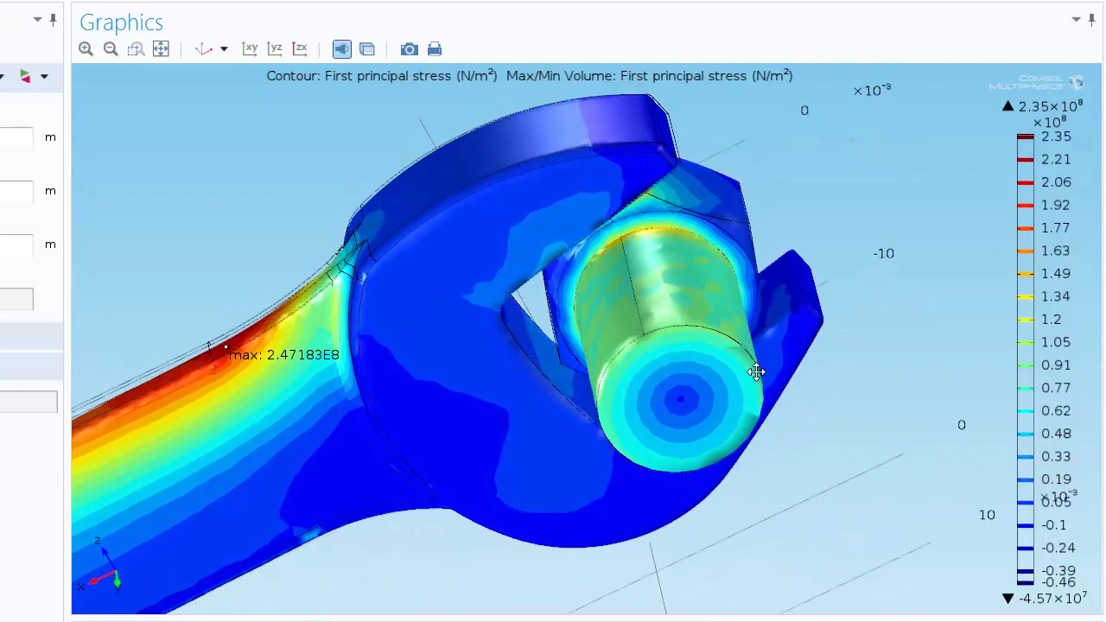
pyautogui.click(161, 49)
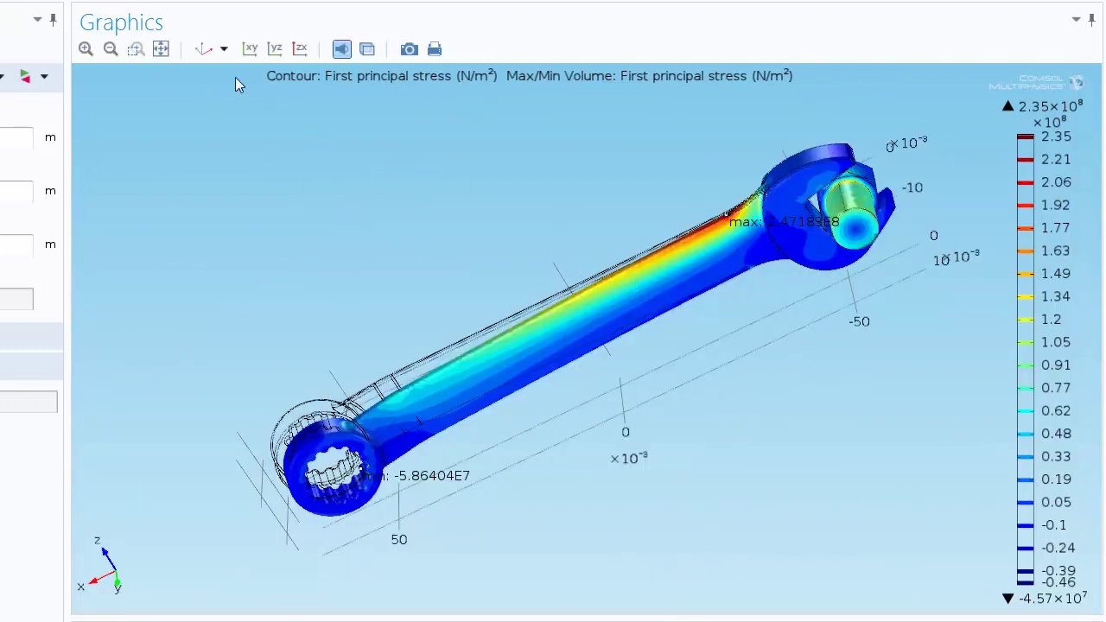
pyautogui.click(204, 50)
pyautogui.moveTo(495, 317); pyautogui.dragTo(491, 339)
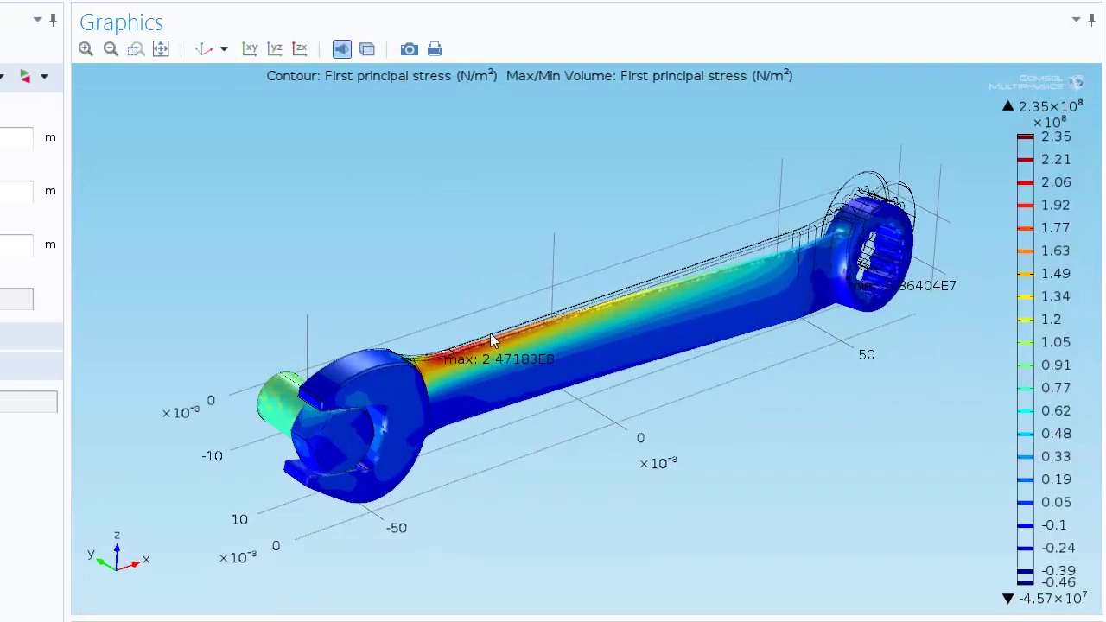
pyautogui.click(136, 49)
pyautogui.moveTo(436, 335); pyautogui.dragTo(707, 461)
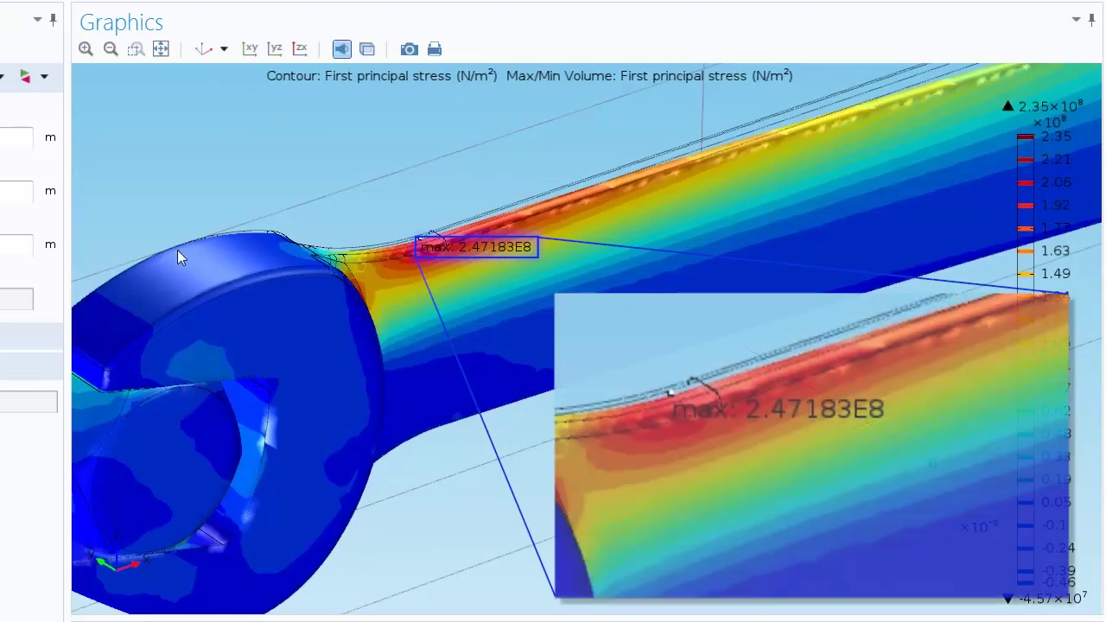
pyautogui.click(204, 50)
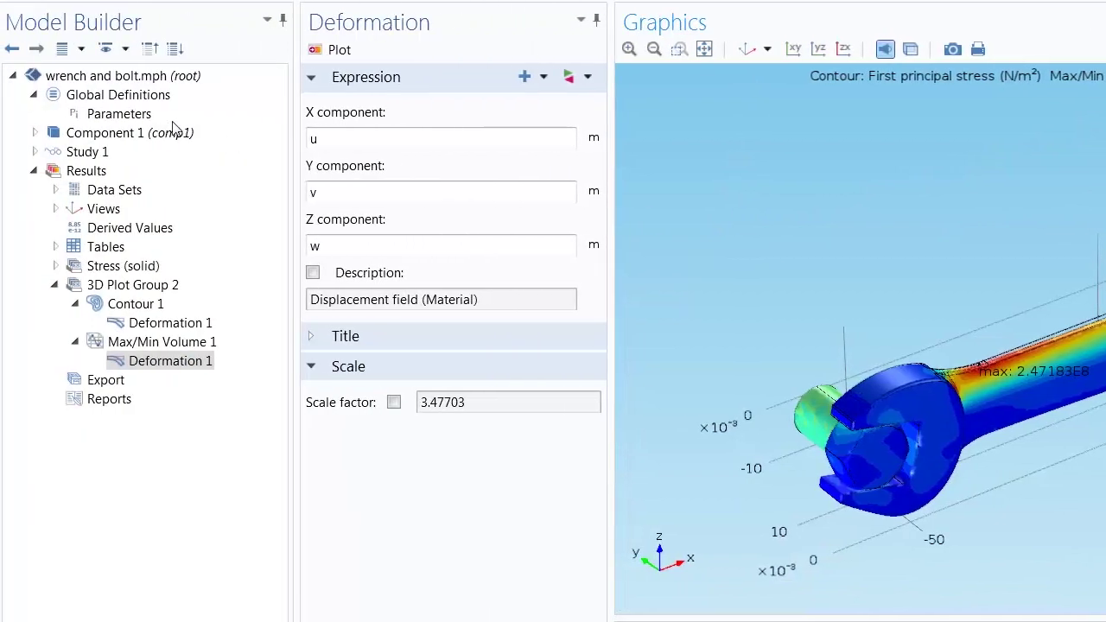
# - Open the global Parameters table and inspect maxS at 2.5107E8 N/m² against the plotted 2.47183E8
pyautogui.click(138, 114)
pyautogui.click(532, 232)
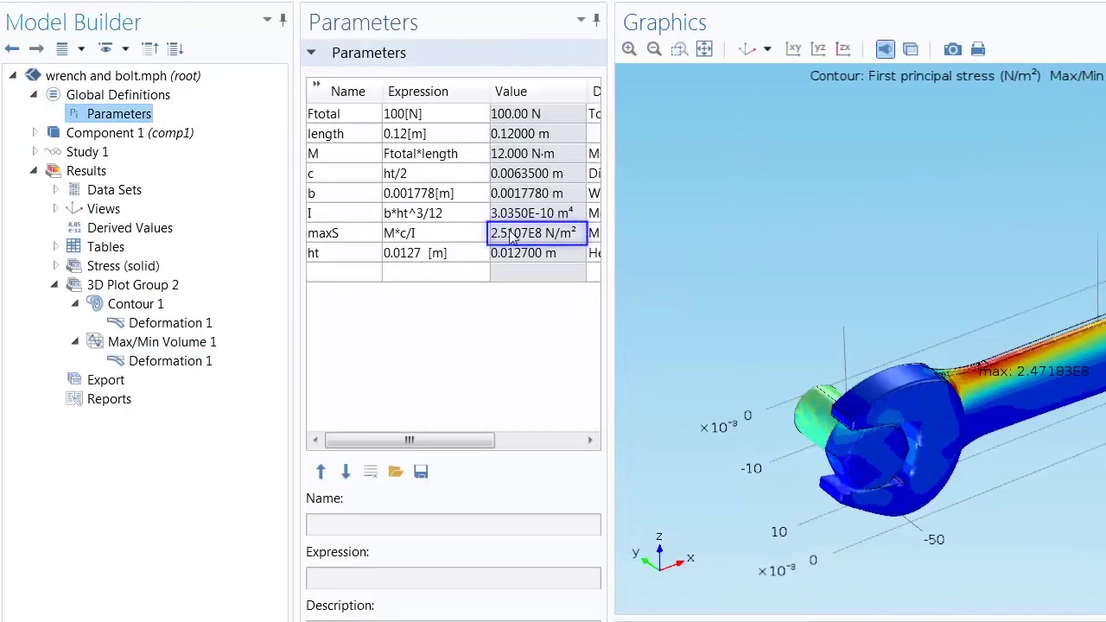
pyautogui.click(525, 336)
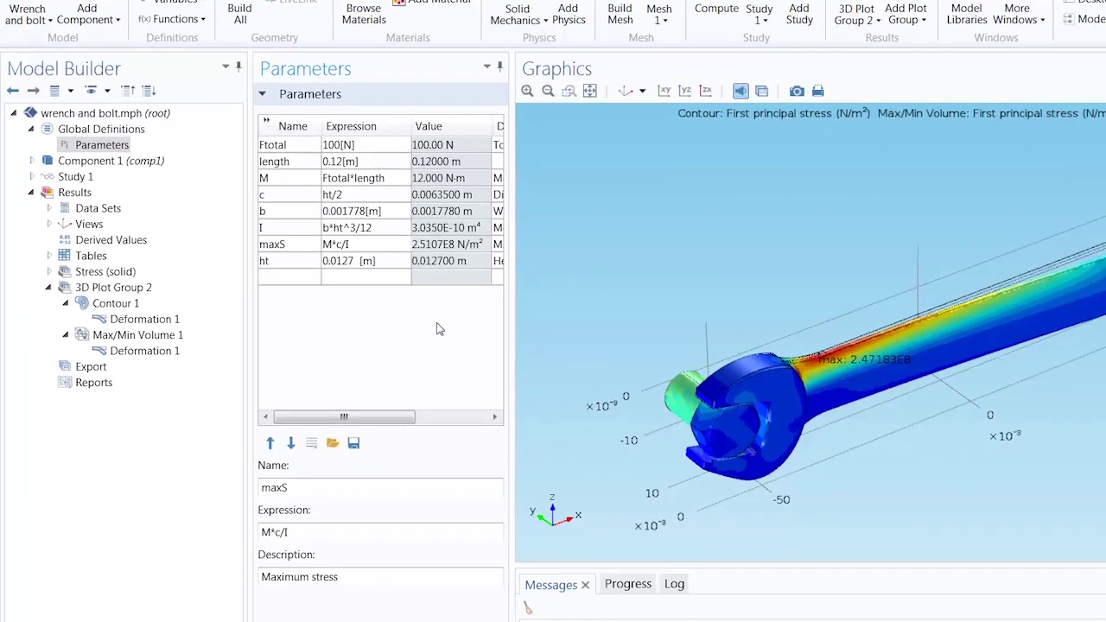